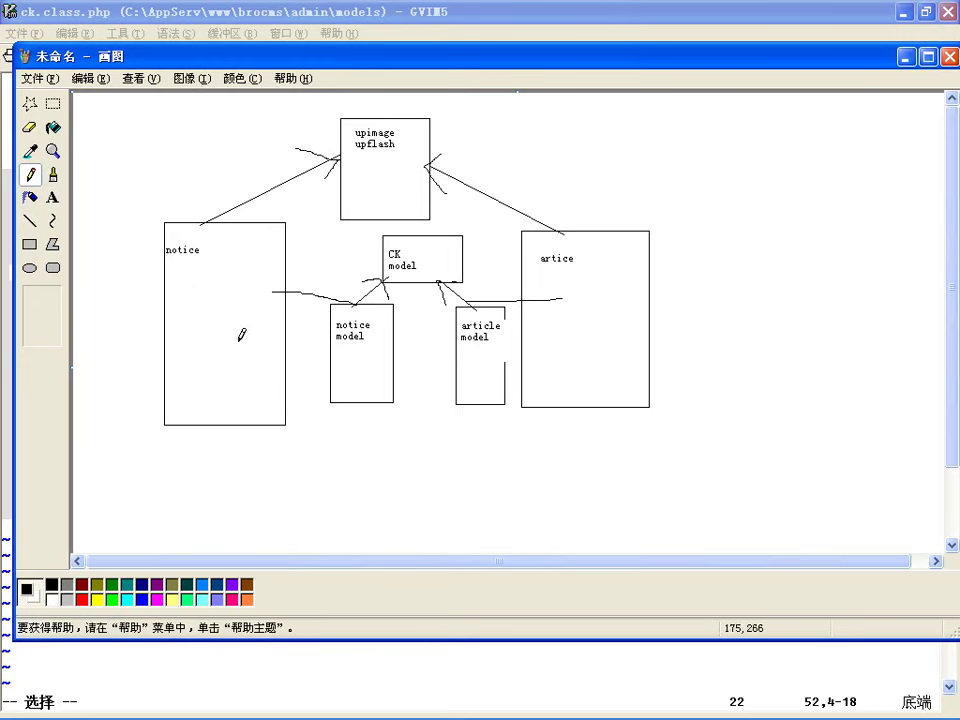
Step: Draw a freehand line linking the notice box to the notice model box in the diagram
left_click_drag(242, 290, 358, 344)
left_click(621, 337)
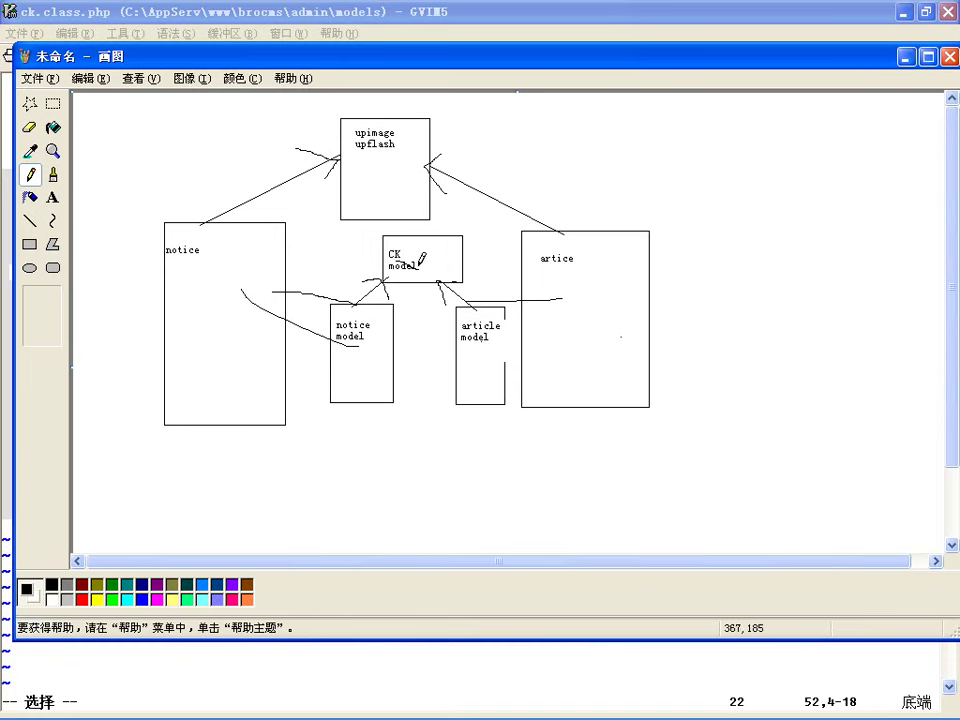
Step: Switch to ck.class.php in GVIM and examine the aimage function body, including its empty-content check
left_click(709, 706)
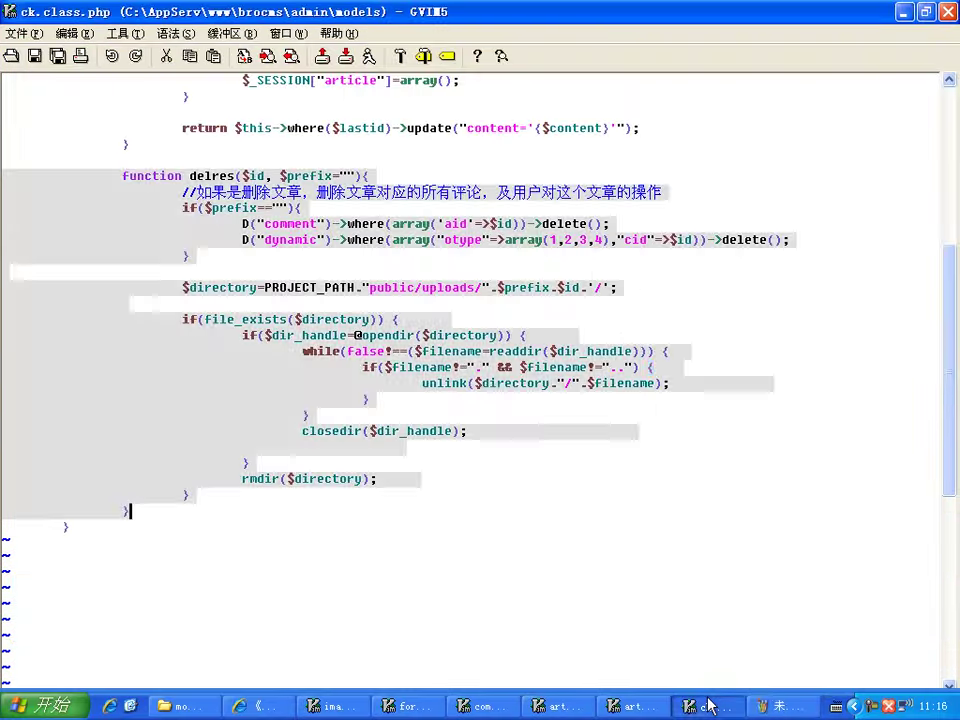
scroll(485, 405, "up", 8)
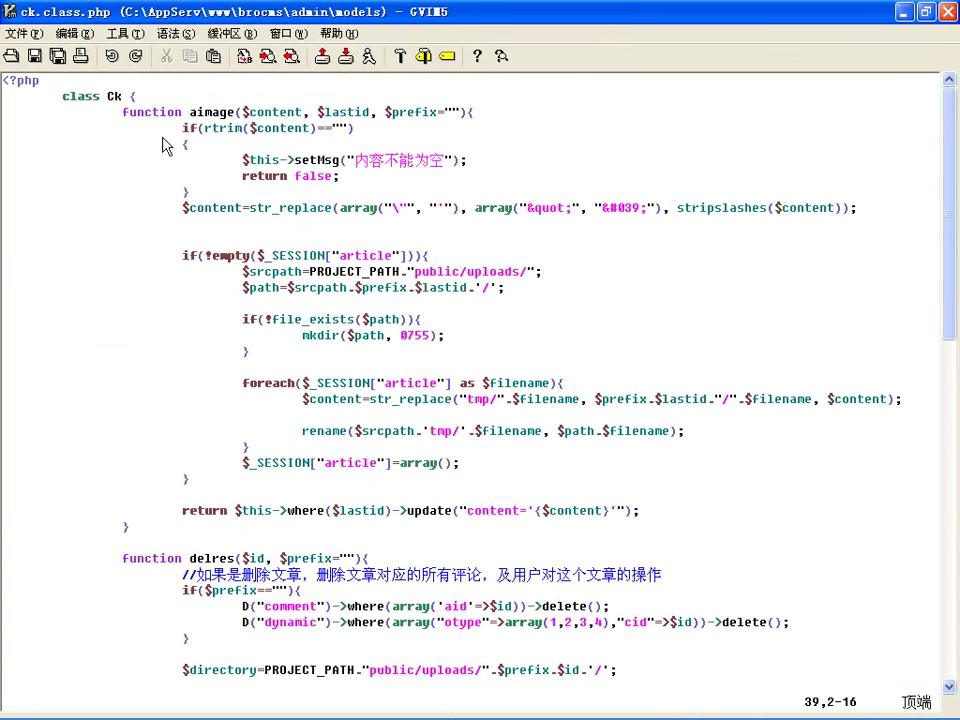
left_click_drag(180, 128, 510, 500)
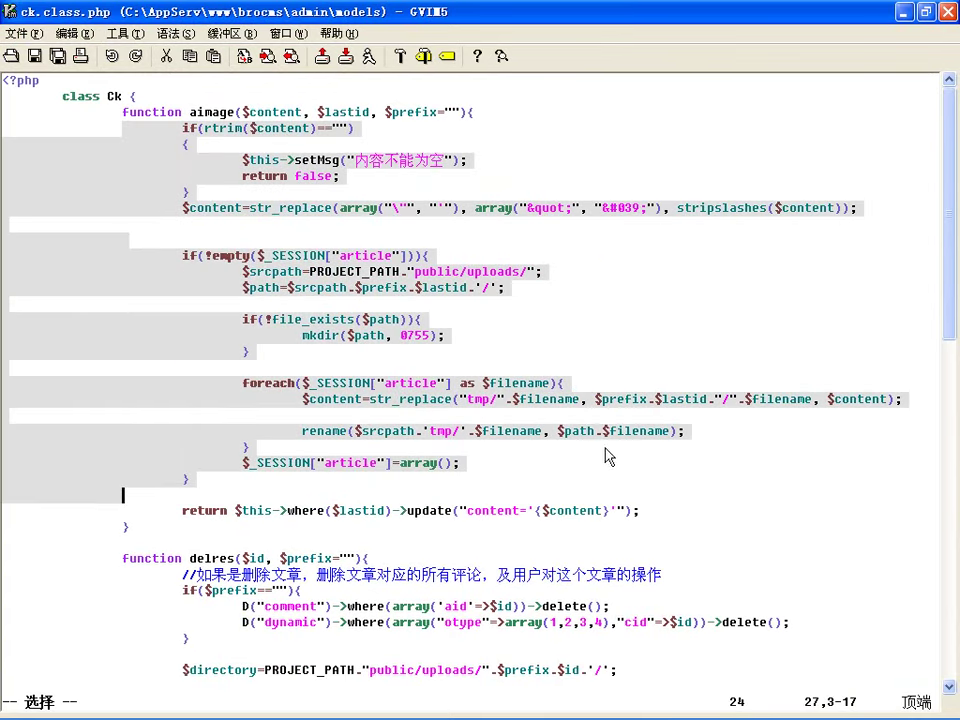
left_click(274, 179)
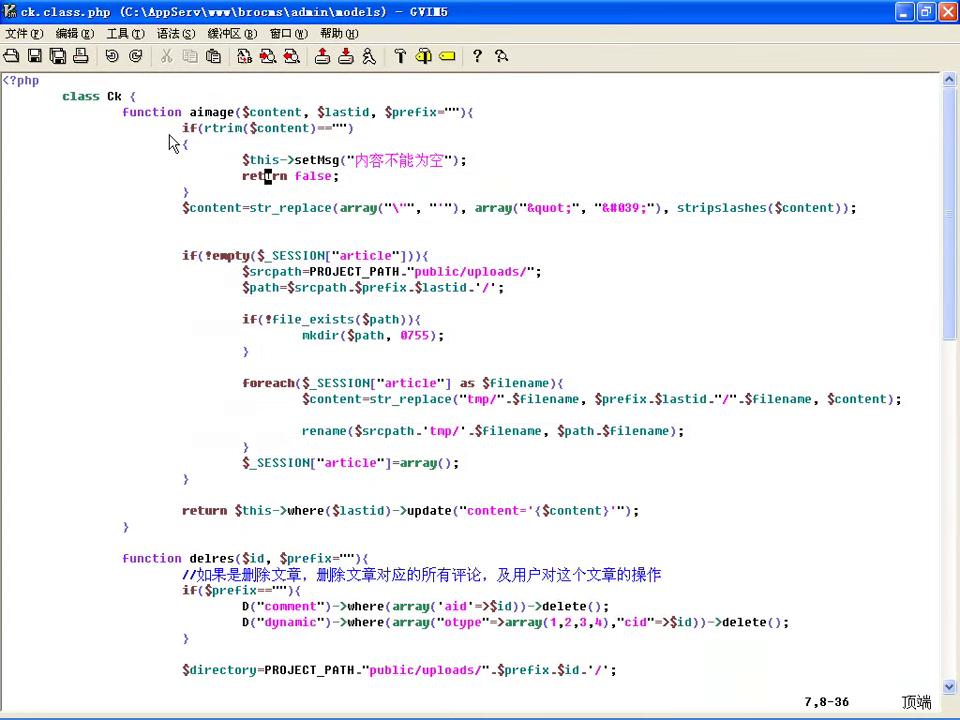
left_click(579, 129)
Step: Examine the str_replace line in aimage that converts the quotes in $content to HTML entities
left_click_drag(253, 208, 200, 208)
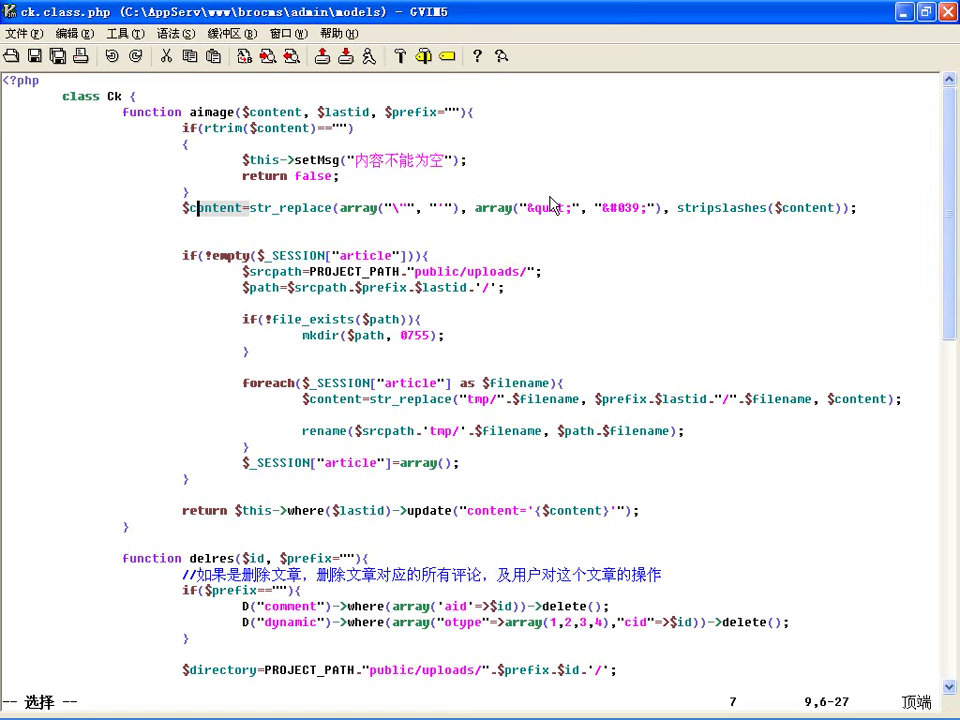
left_click(425, 208)
left_click(692, 208)
left_click(272, 208)
left_click_drag(205, 208, 212, 208)
left_click(423, 226)
Step: Examine the aimage block that checks $_SESSION["article"], builds the upload path and creates the directory
left_click_drag(154, 246, 383, 468)
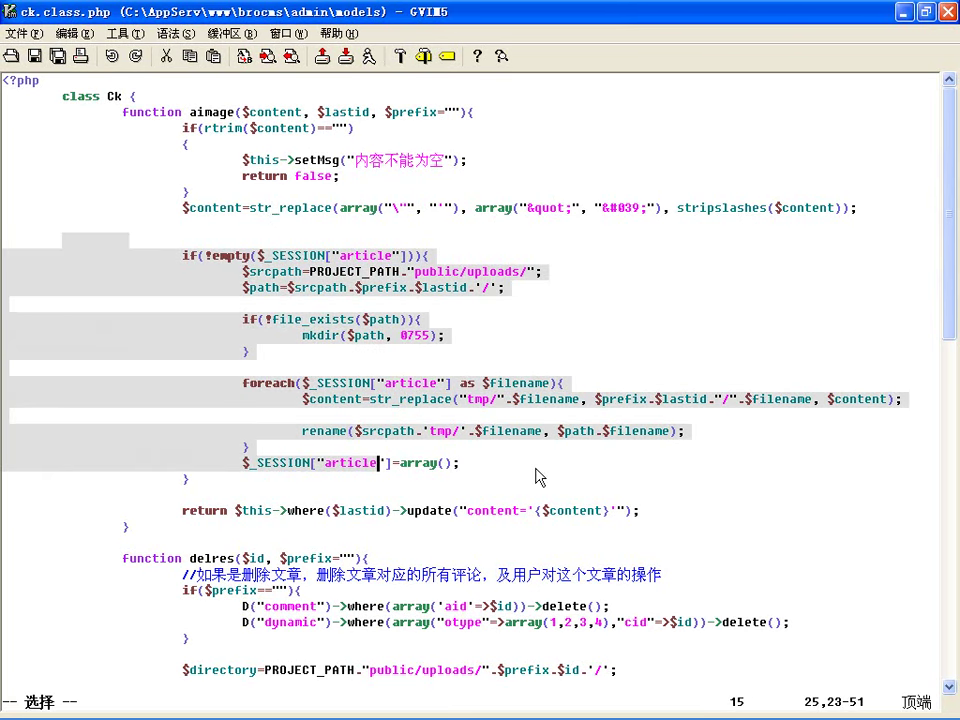
left_click(535, 470)
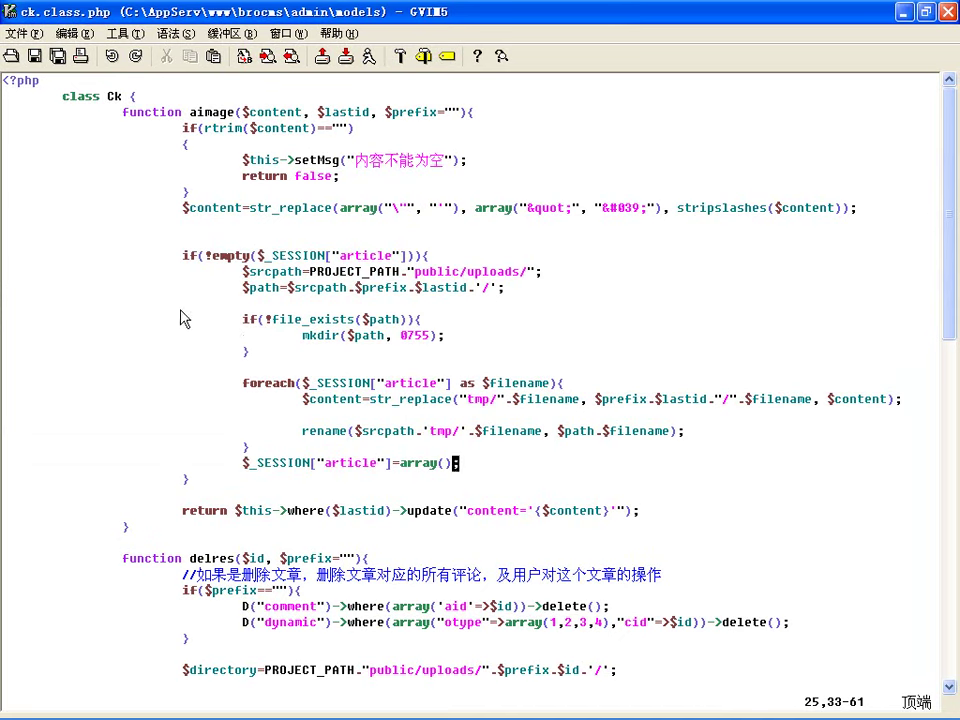
left_click_drag(184, 308, 244, 349)
key("Escape")
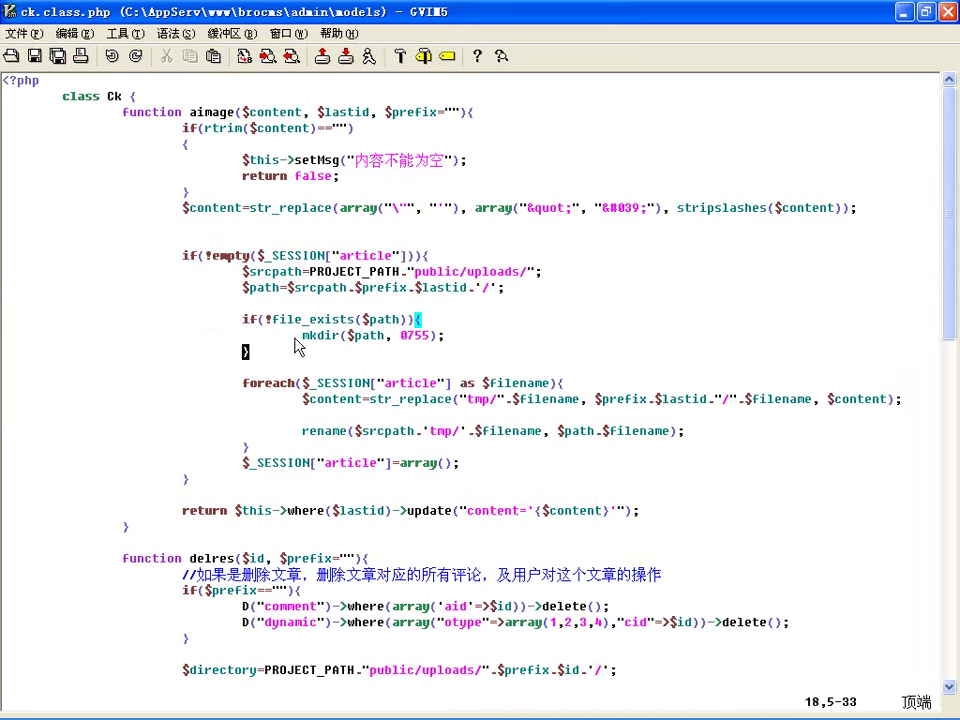
left_click(189, 258)
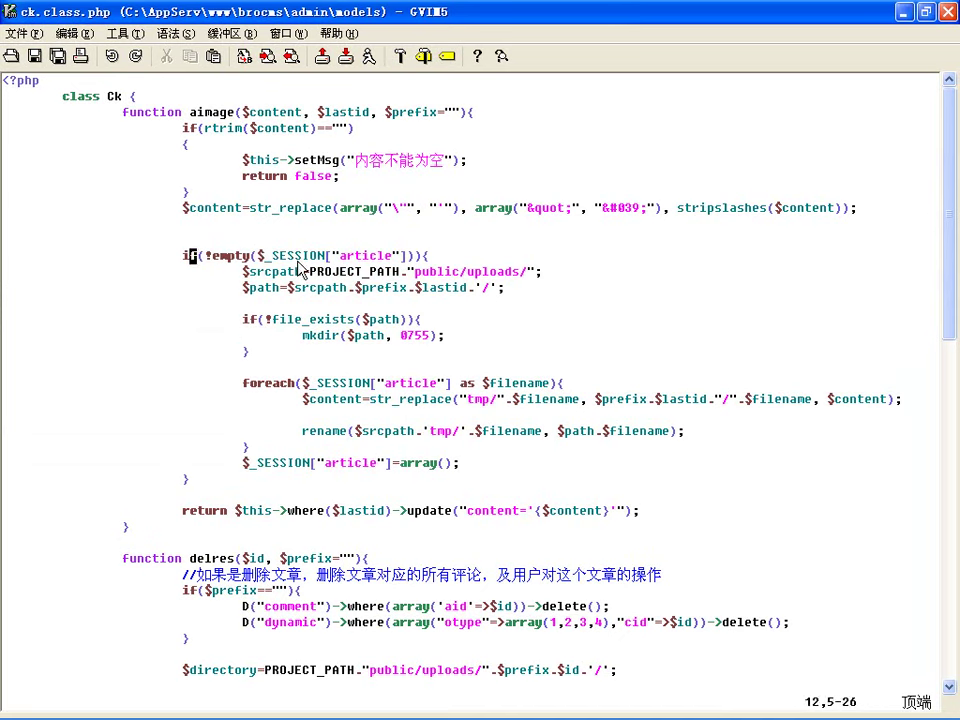
key("Right")
key("Right")
key("Right")
key("Right")
key("Right")
key("Right")
key("Right")
key("Right")
key("Right")
key("Right")
key("Right")
key("Right")
key("Right")
key("Right")
key("Right")
key("Right")
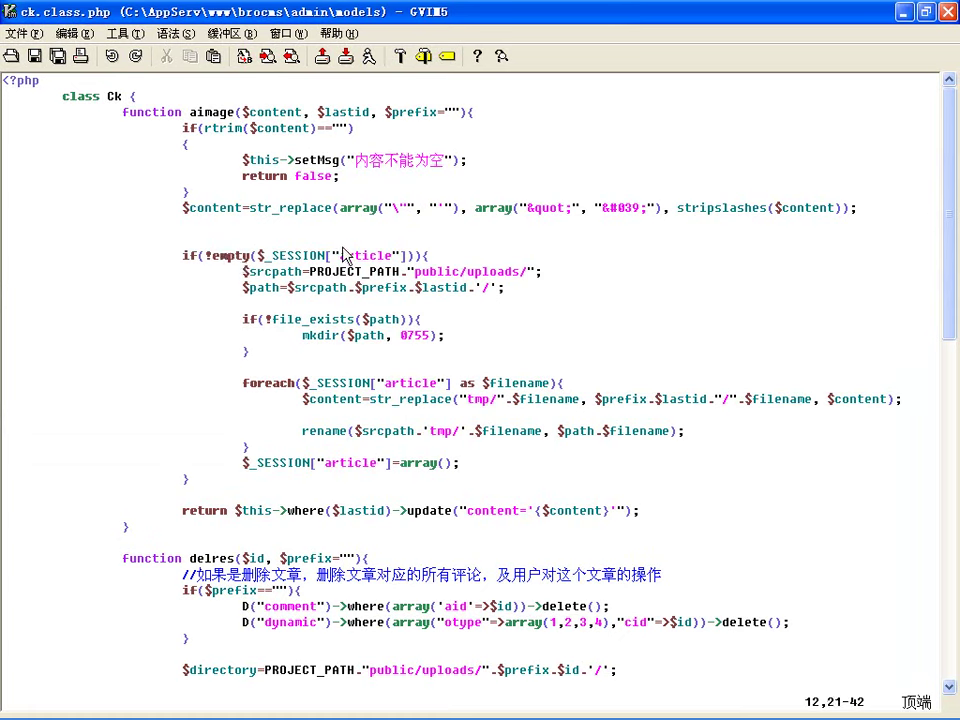
left_click_drag(178, 257, 345, 466)
left_click(334, 337)
left_click(317, 310)
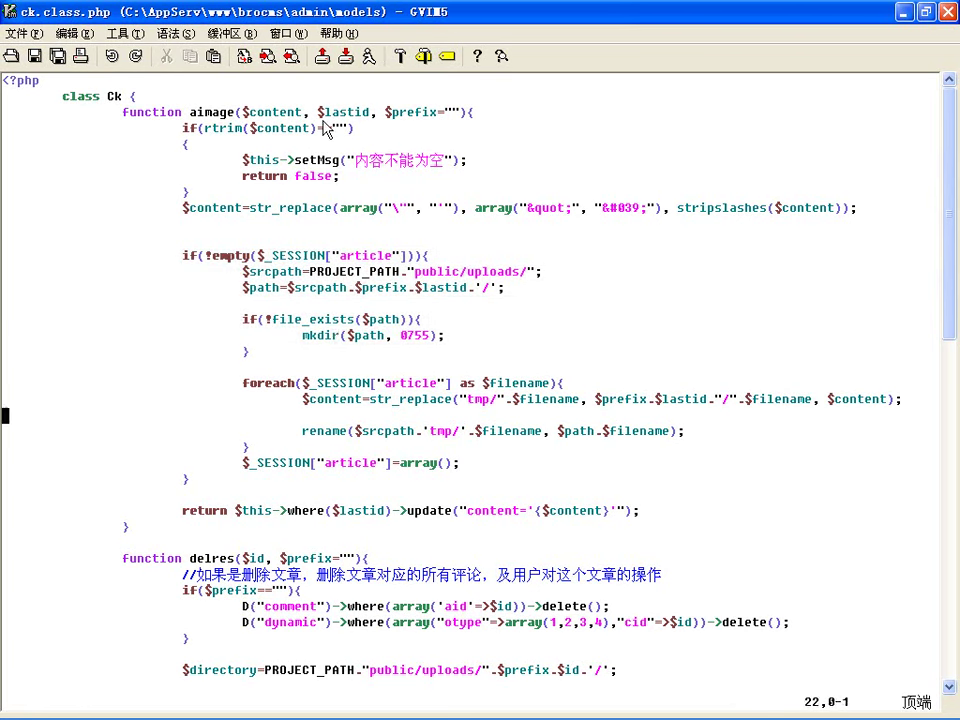
Step: Examine how the foreach loop uses $lastid, replaces the tmp/ paths and renames files before the session array is reset
left_click_drag(316, 112, 364, 120)
left_click(386, 383)
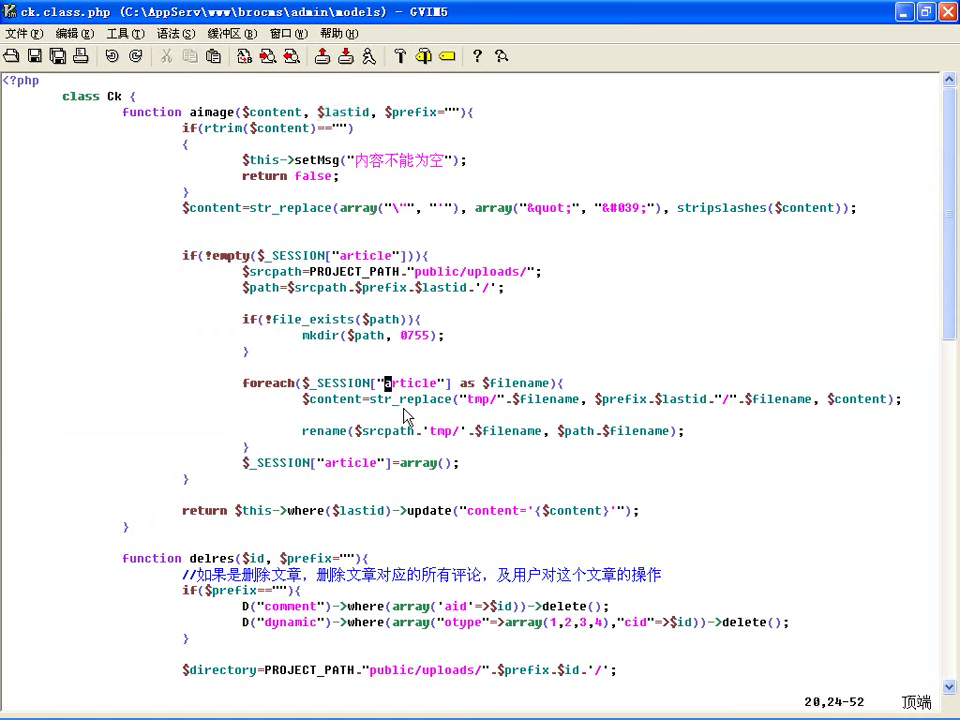
left_click_drag(477, 400, 496, 400)
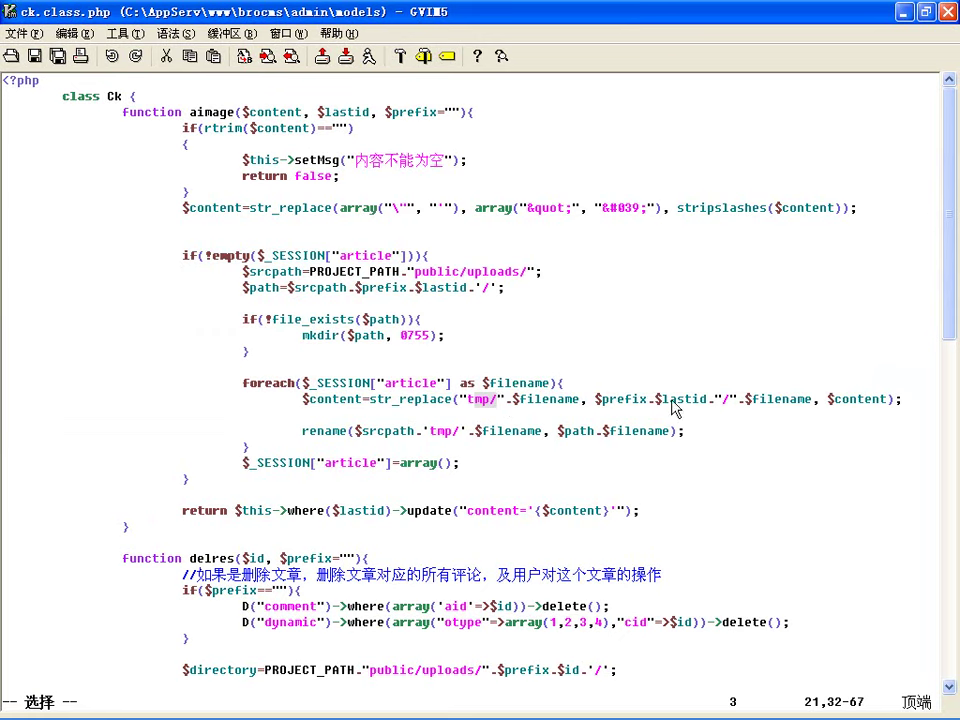
left_click_drag(677, 400, 697, 402)
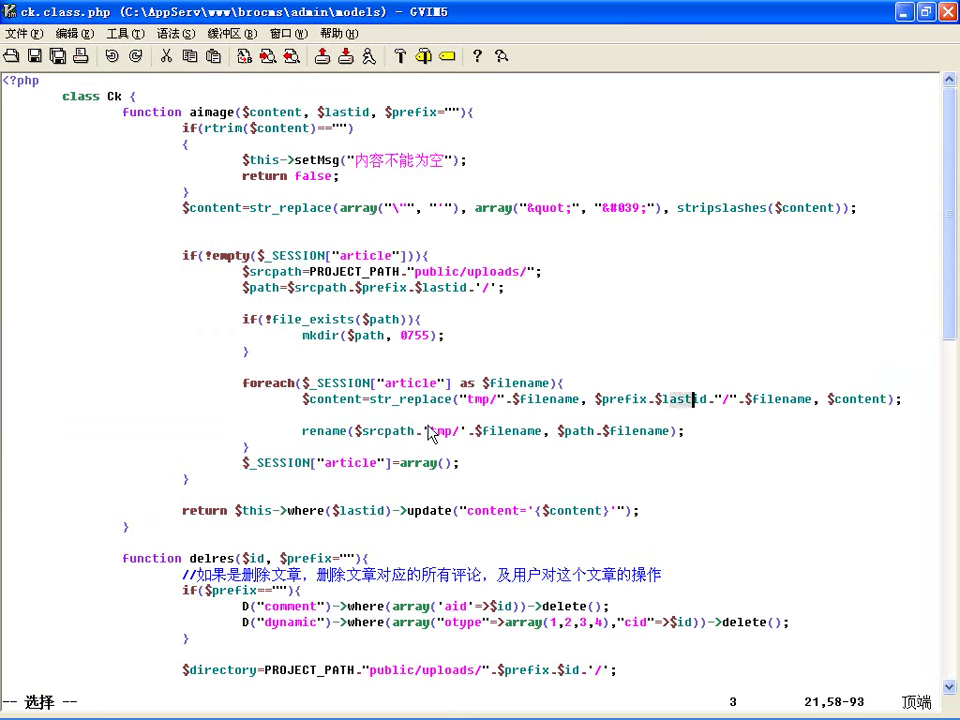
left_click_drag(424, 431, 445, 431)
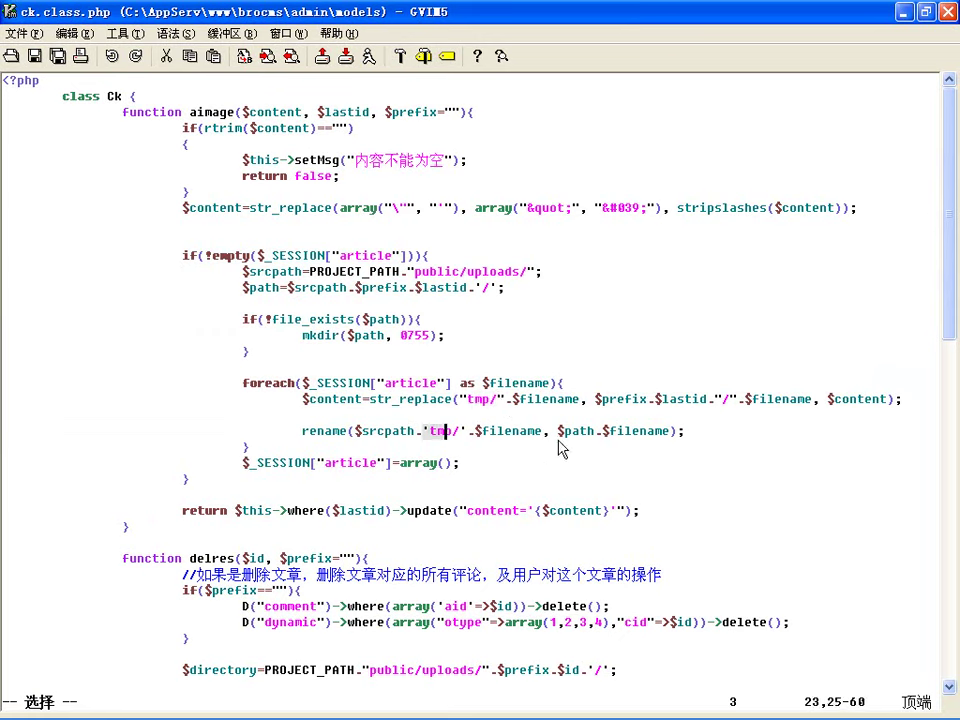
double_click(508, 431)
left_click(595, 451)
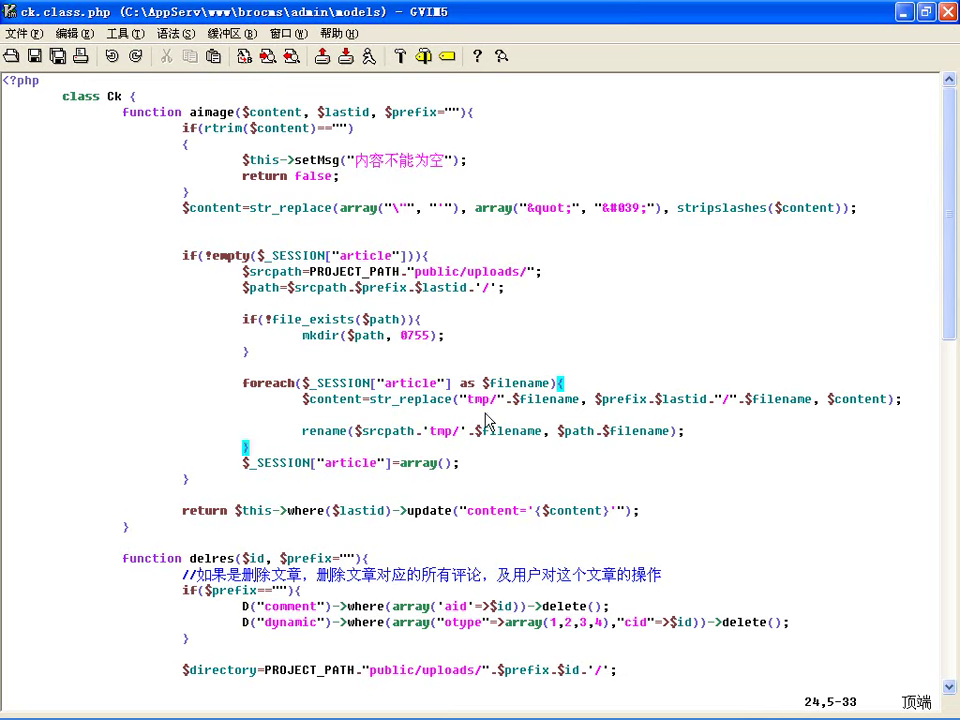
left_click(522, 431)
left_click(420, 468)
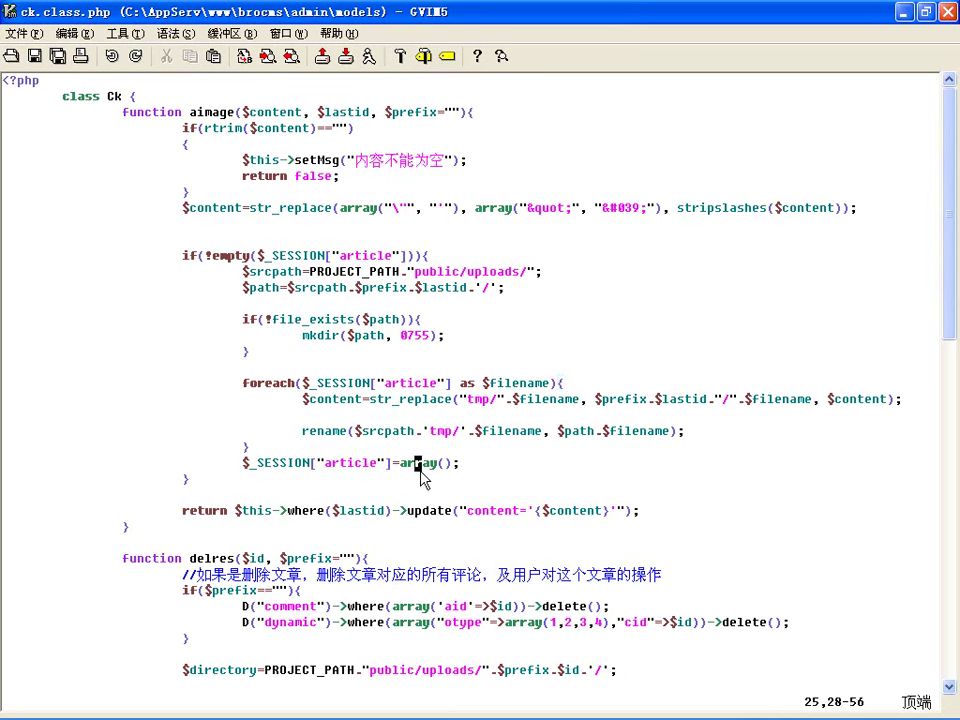
Step: Examine the update call in aimage's return statement and the function's $prefix parameter
left_click_drag(288, 511, 648, 514)
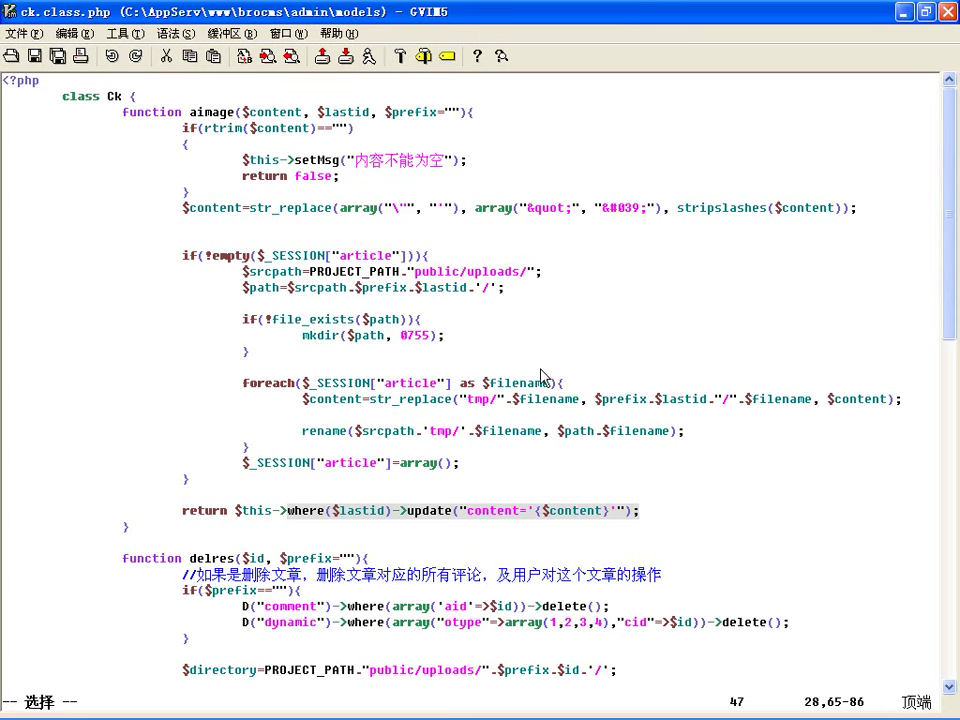
left_click(645, 370)
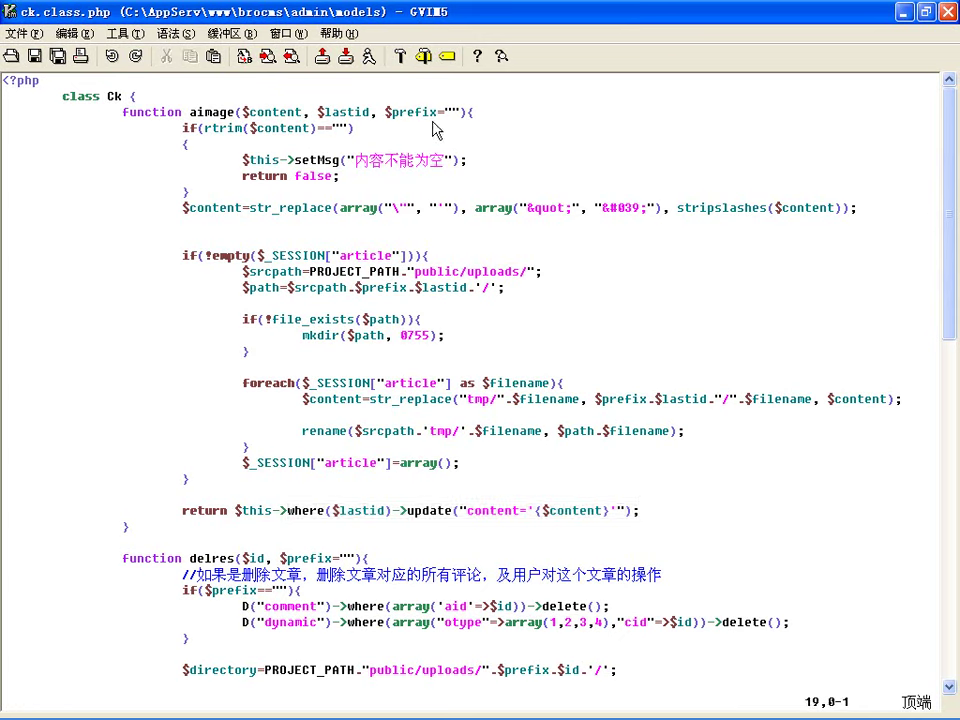
left_click_drag(392, 112, 458, 113)
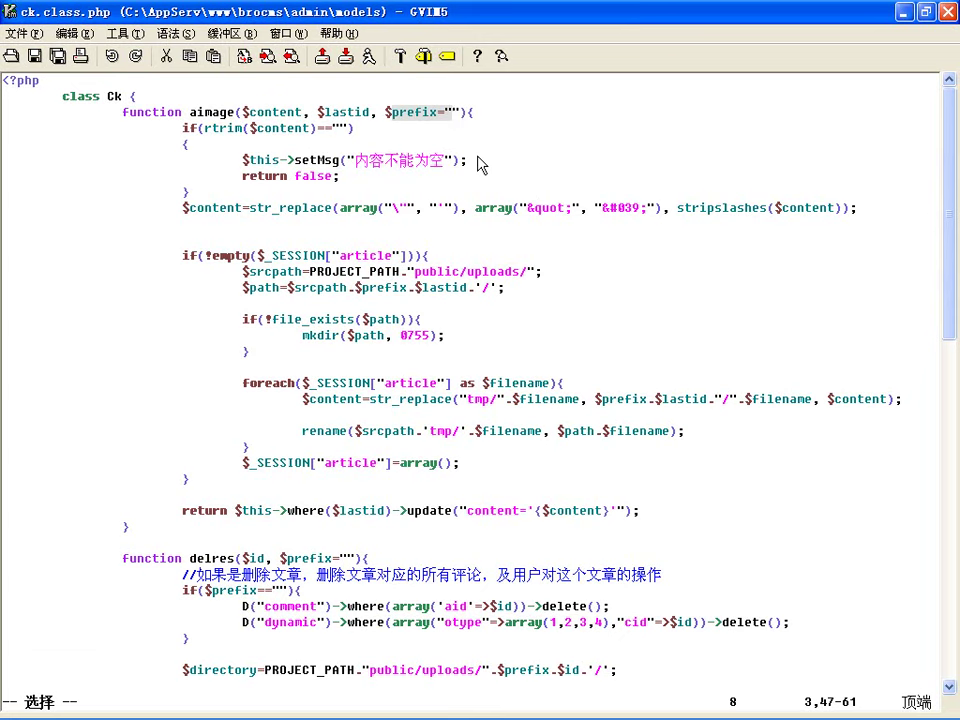
Step: Open the folder C:\AppServ\www\brocms\public\uploads in Windows Explorer
left_click(45, 705)
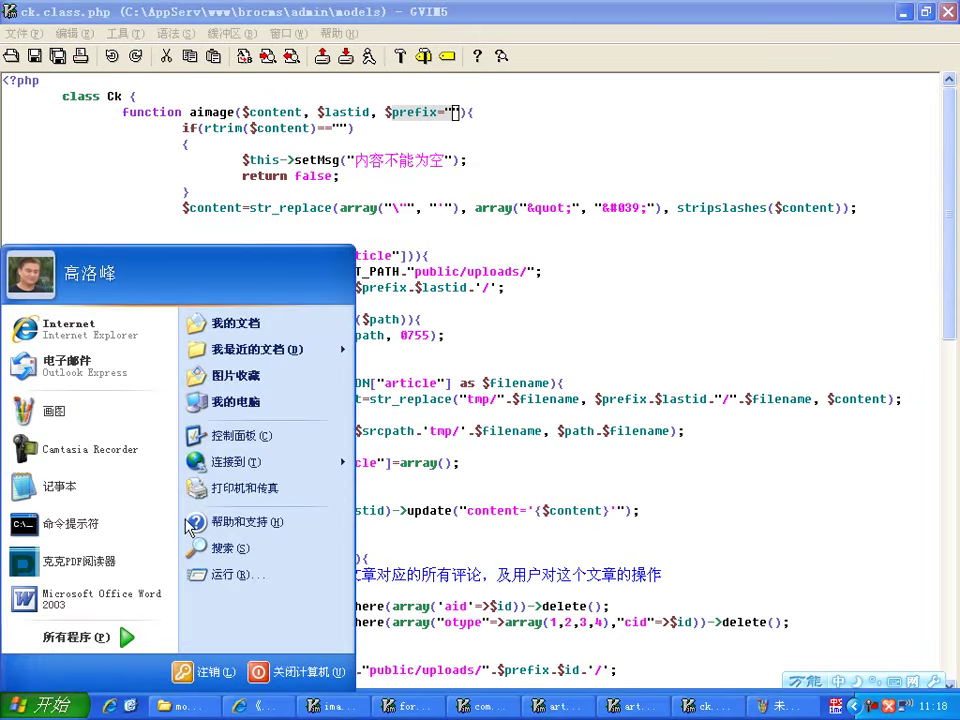
left_click(240, 401)
double_click(296, 245)
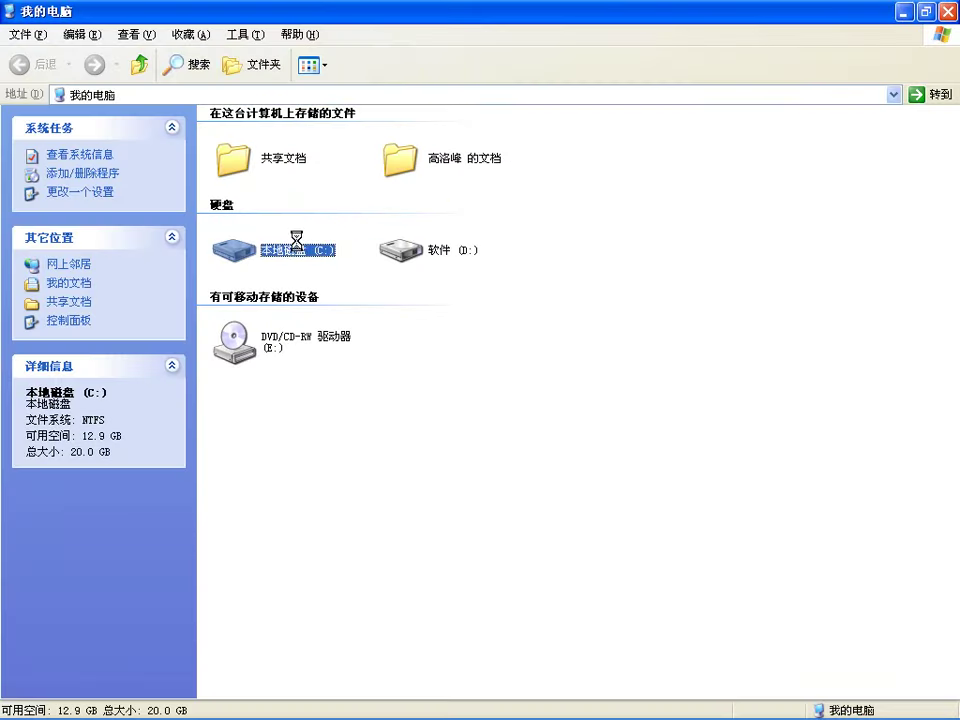
double_click(244, 131)
double_click(724, 133)
double_click(580, 140)
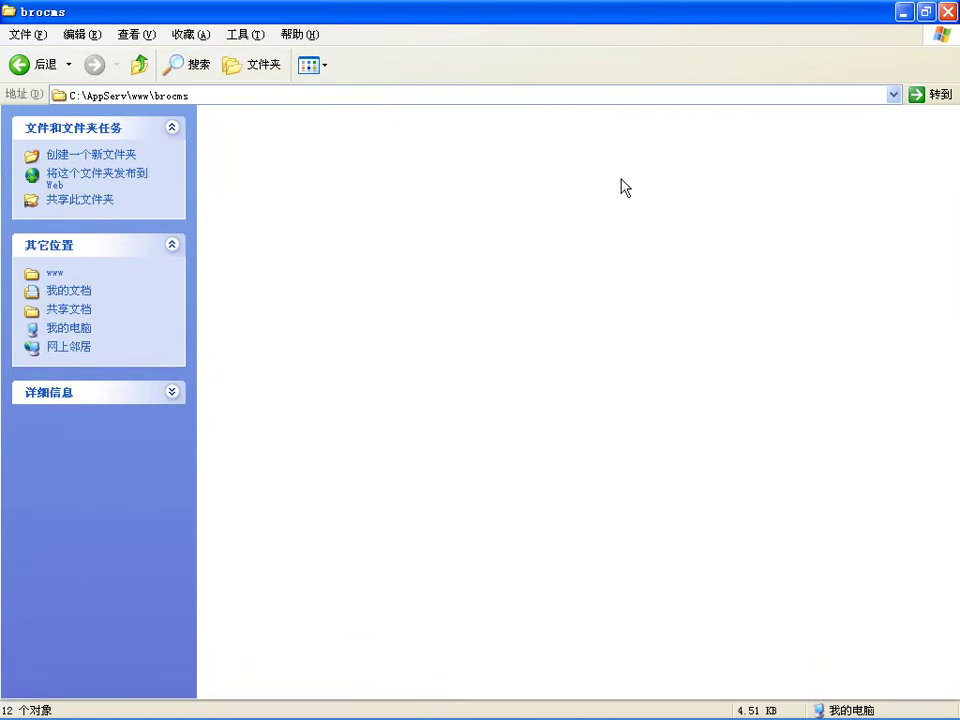
double_click(574, 184)
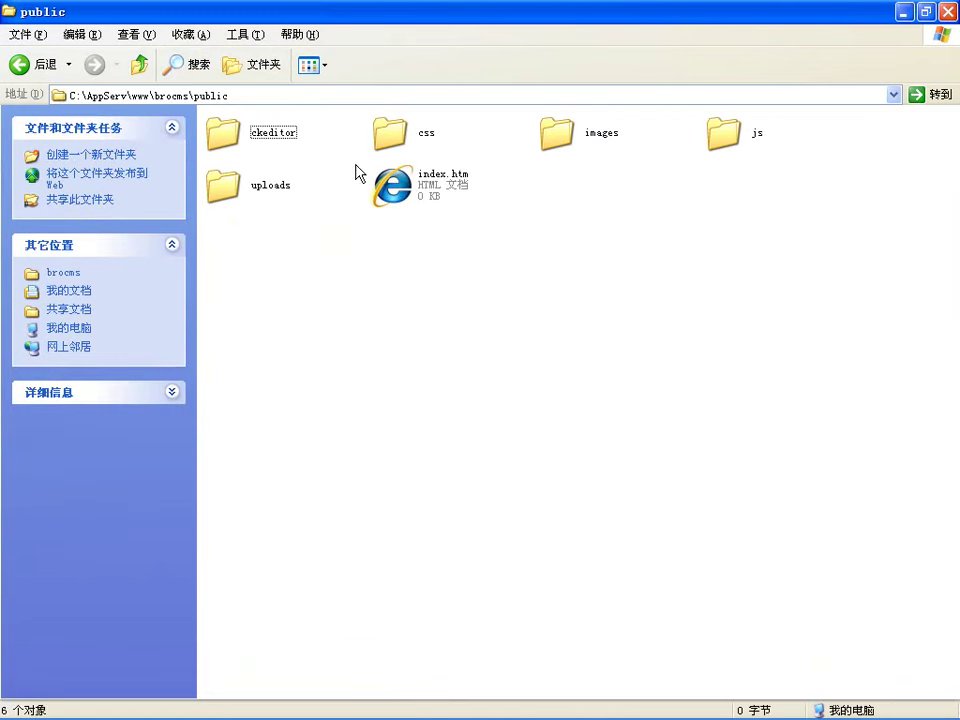
double_click(218, 190)
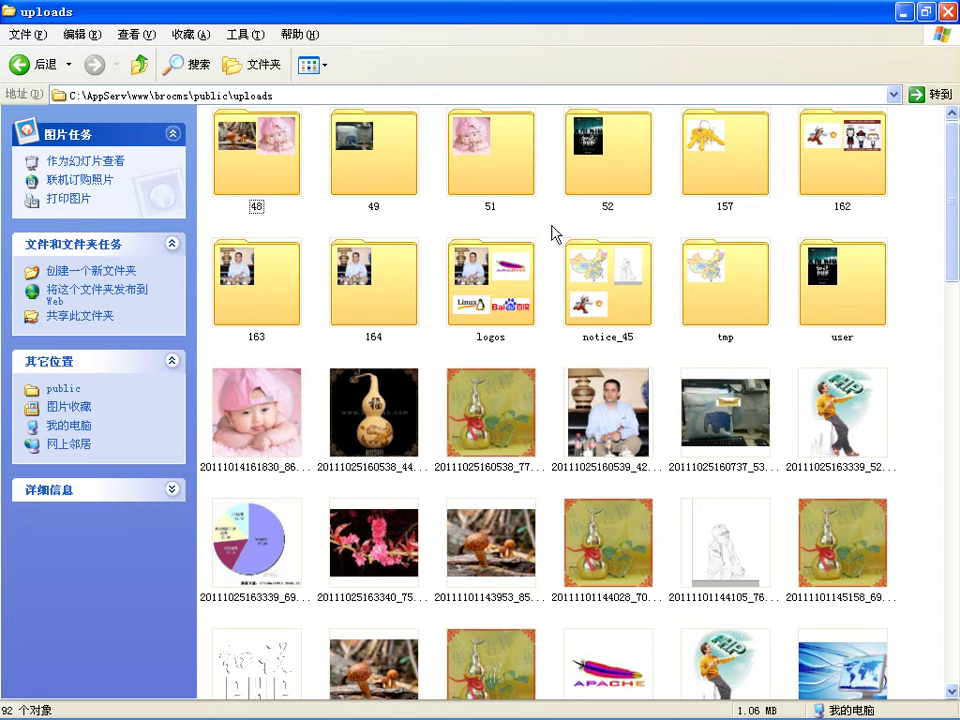
Step: Create a new folder named article in the uploads folder
scroll(548, 219, "down", 15)
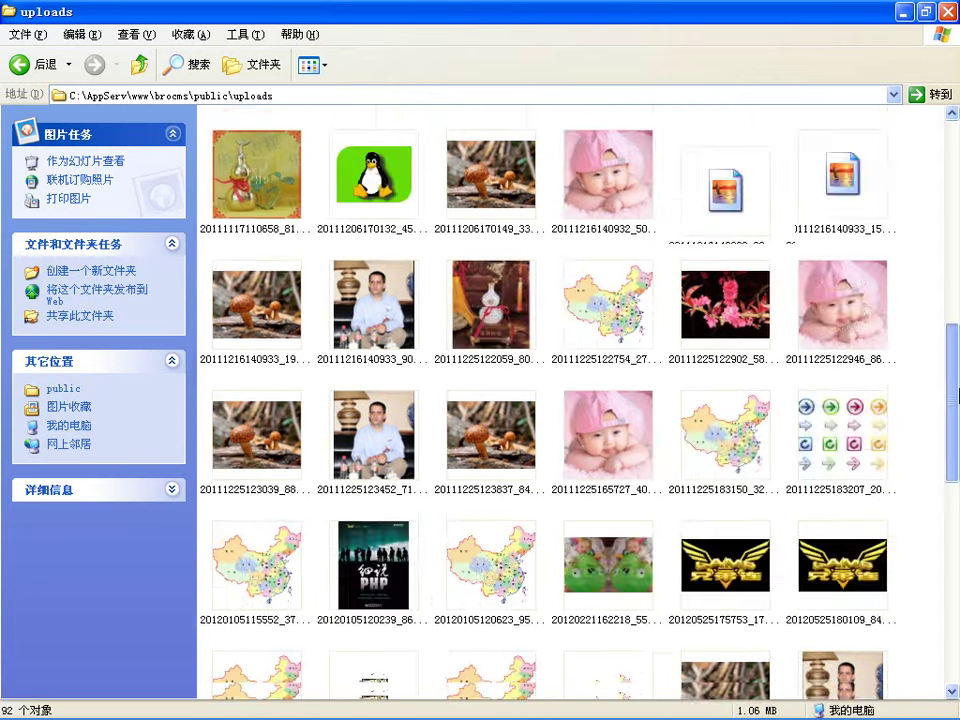
right_click(548, 630)
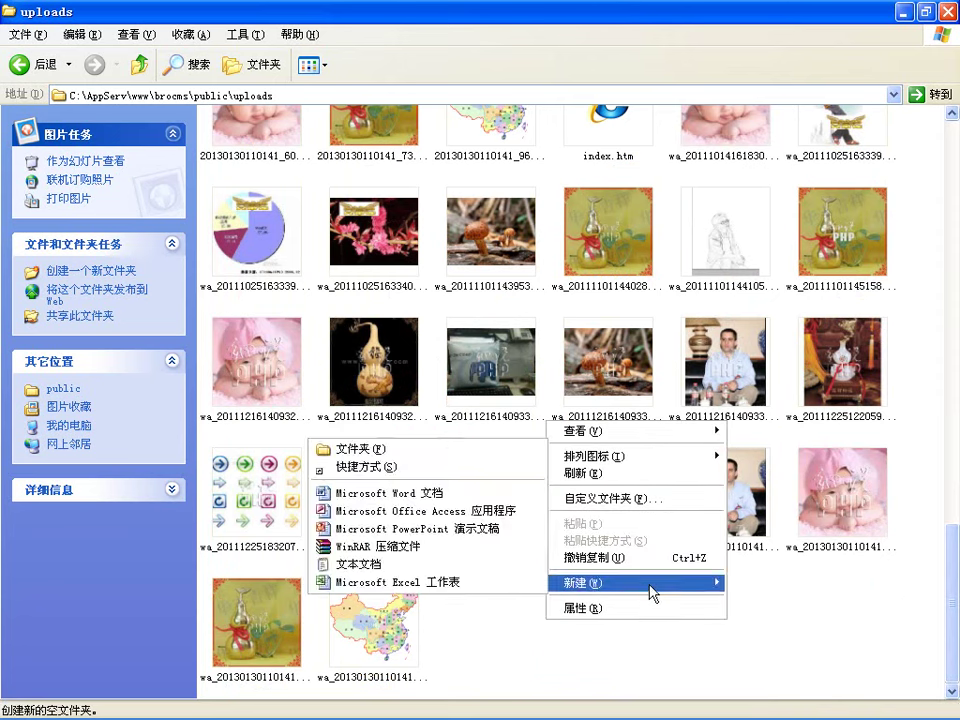
mouse_move(606, 583)
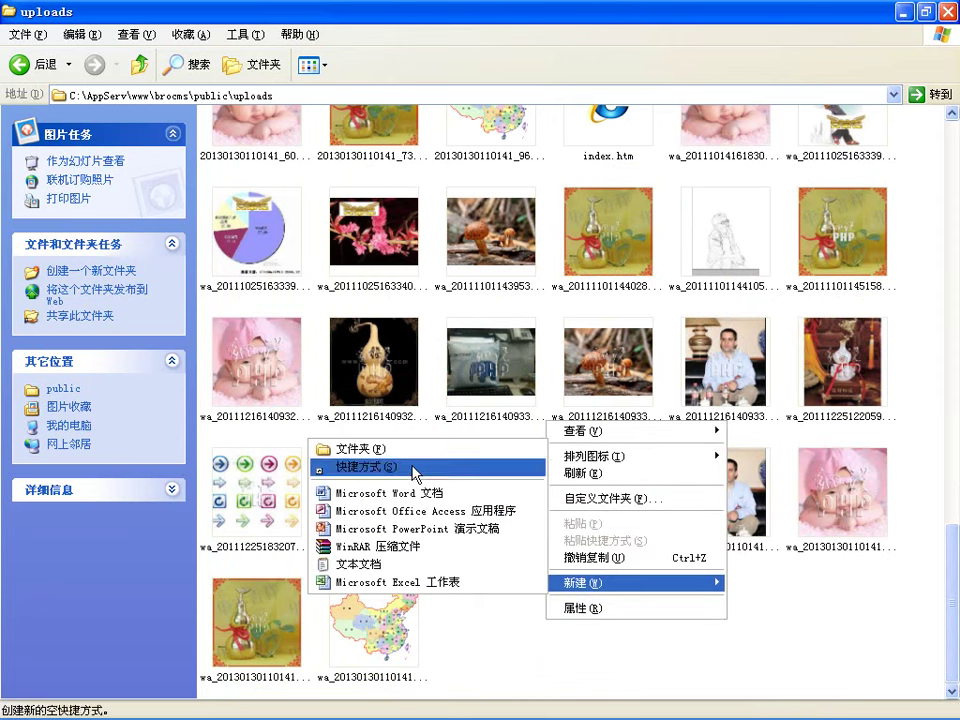
left_click(415, 510)
type("article")
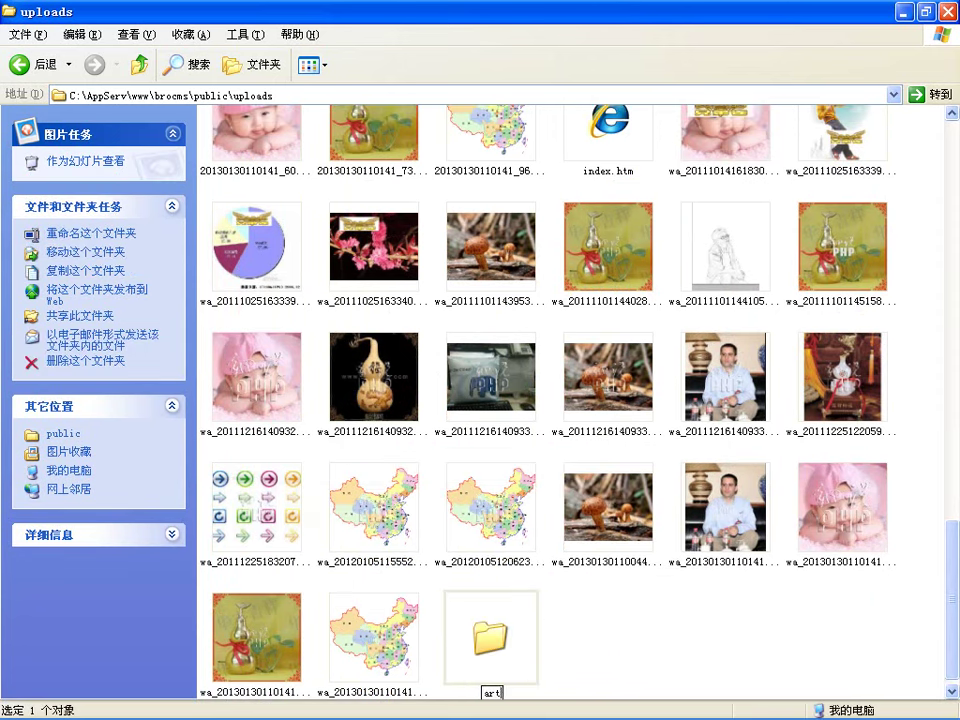
left_click(651, 638)
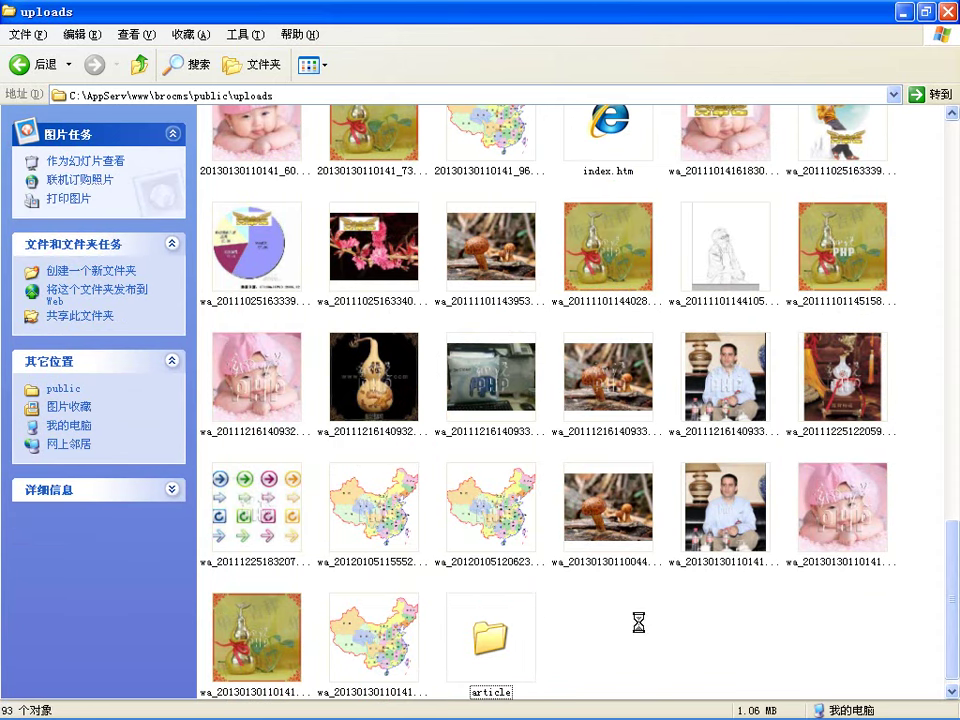
Step: Create a new folder named notice in the uploads folder
right_click(640, 621)
mouse_move(680, 584)
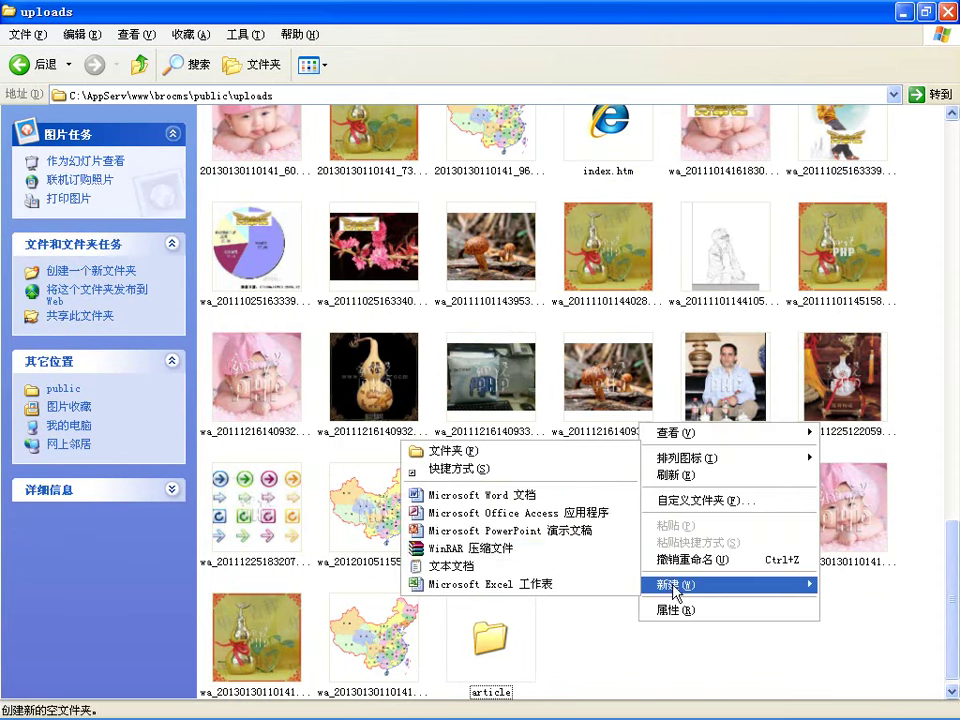
left_click(531, 452)
type("notice")
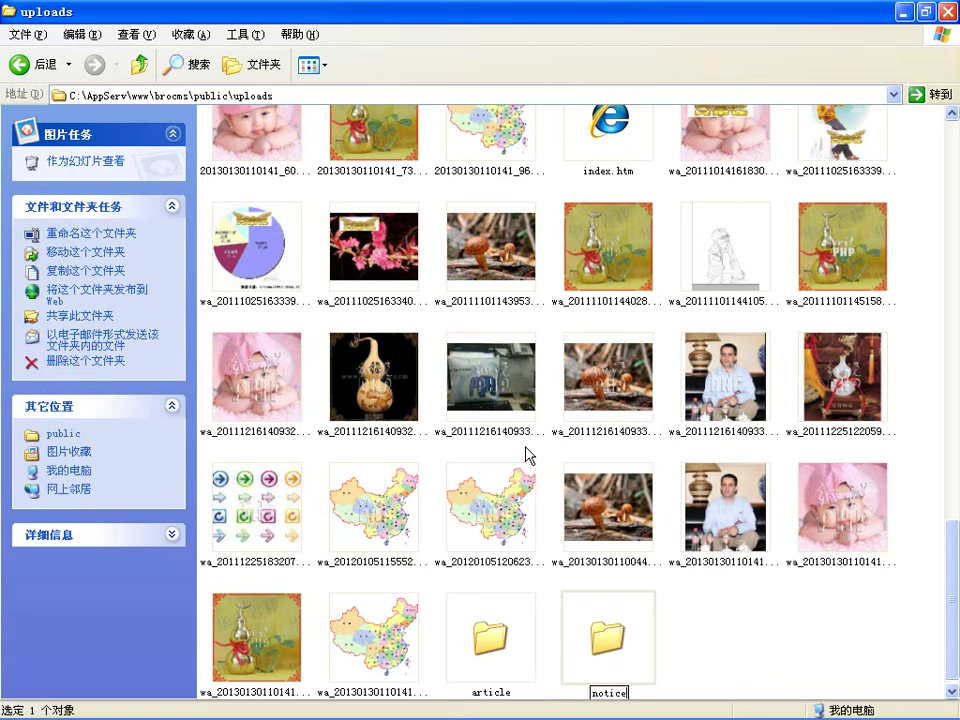
left_click(729, 639)
Step: Open the article folder and create a new subfolder named 13 in it
double_click(489, 634)
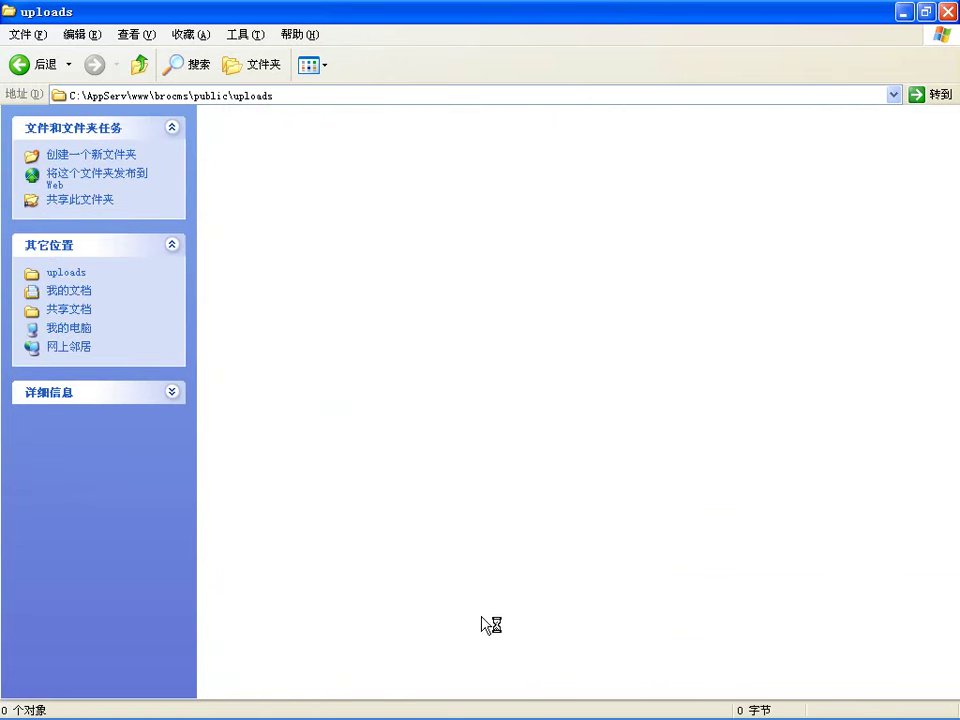
right_click(238, 187)
mouse_move(330, 352)
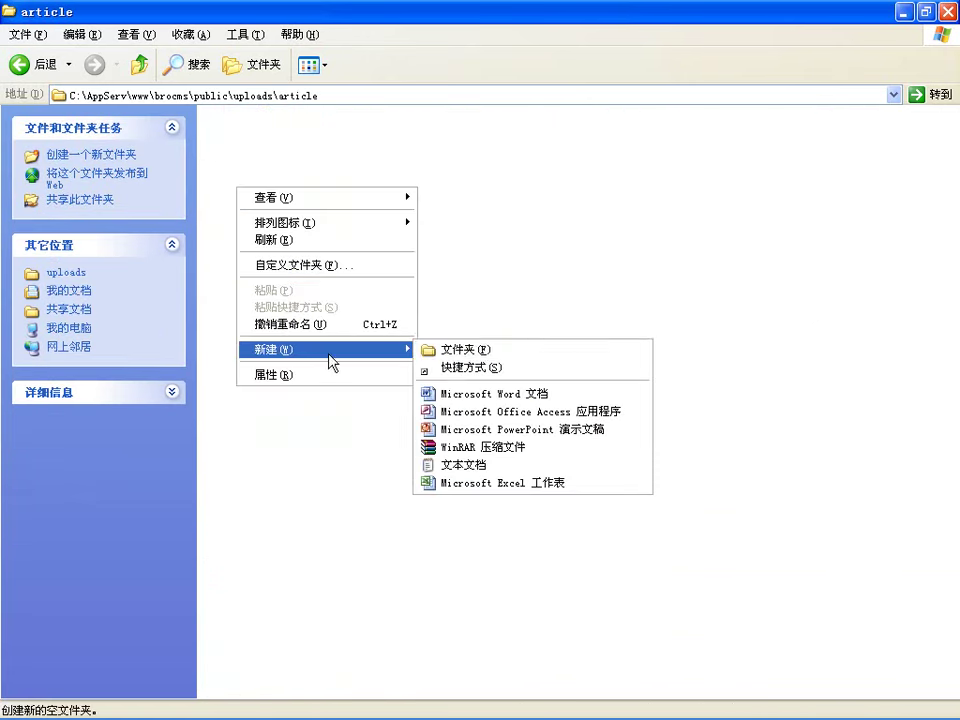
left_click(450, 351)
type("13")
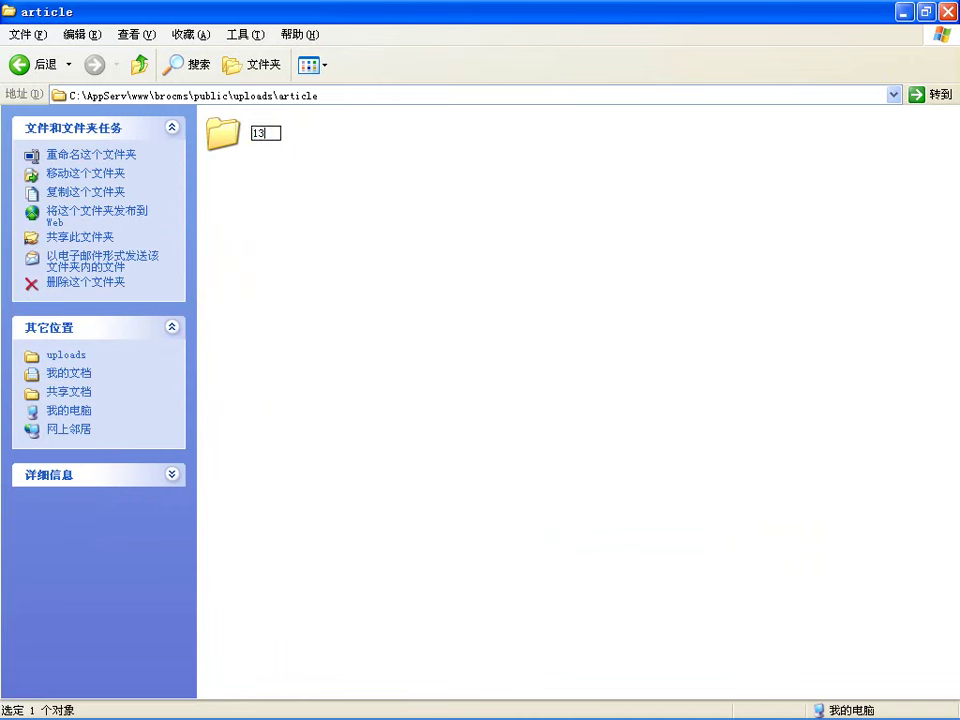
left_click(345, 335)
Step: Create a second subfolder named 15 inside the article folder
right_click(325, 145)
mouse_move(447, 309)
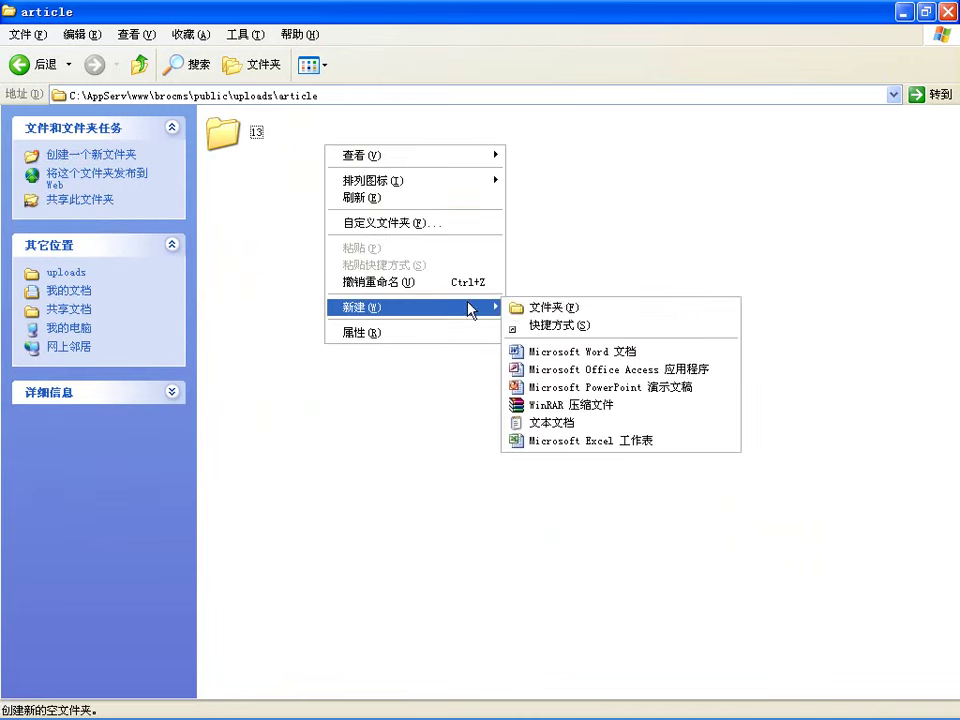
left_click(514, 309)
type("15")
left_click(424, 274)
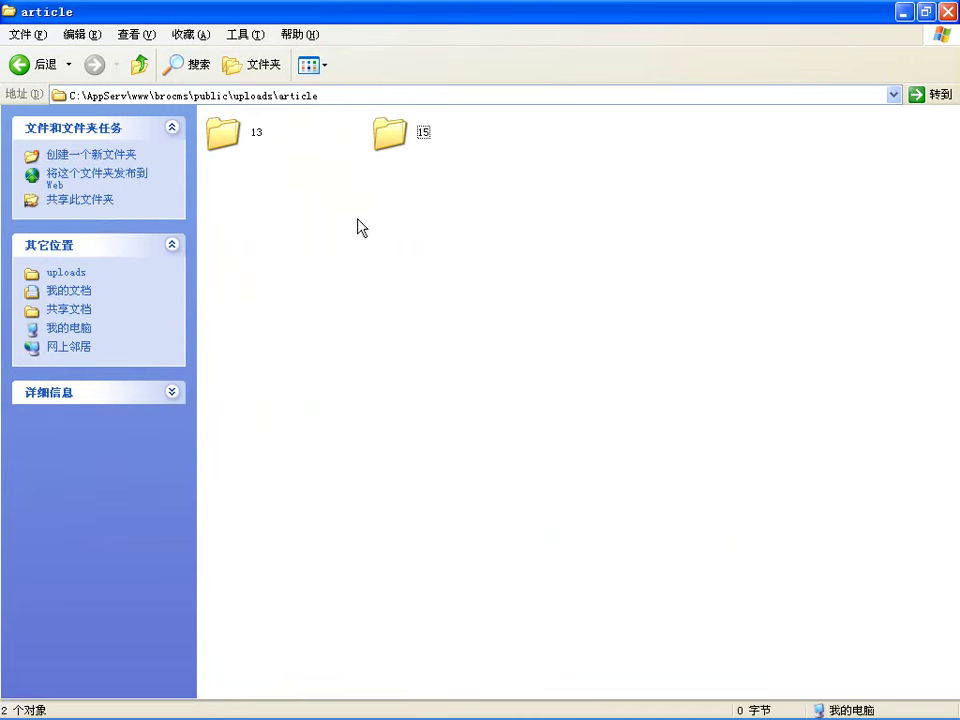
Step: Go back to uploads, open the notice folder and create a subfolder named 13 in it
left_click(133, 68)
scroll(647, 491, "down", 15)
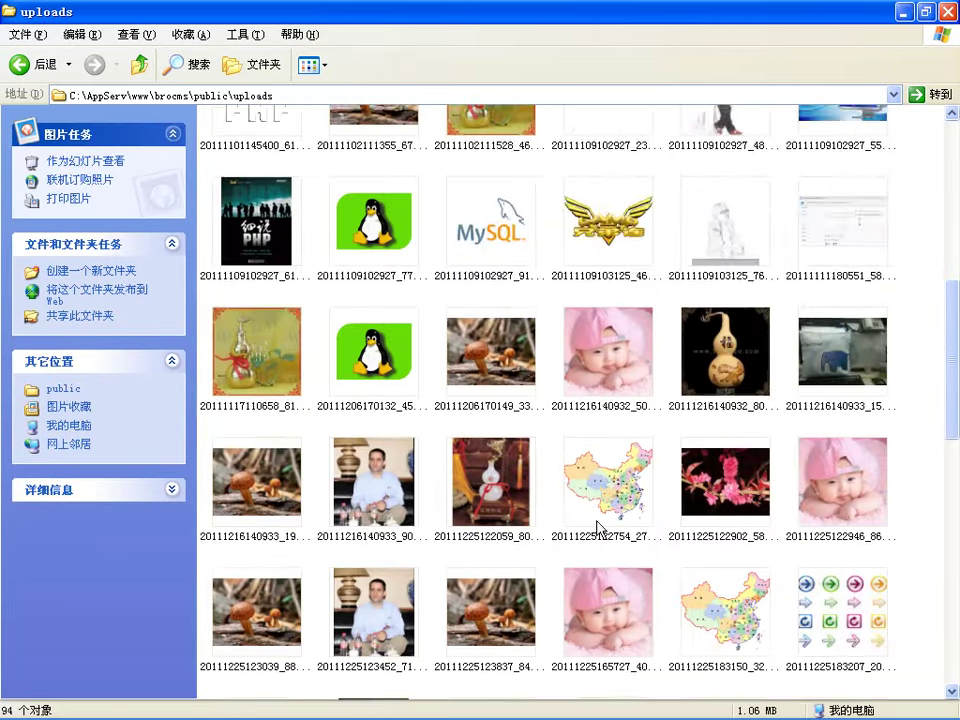
double_click(628, 617)
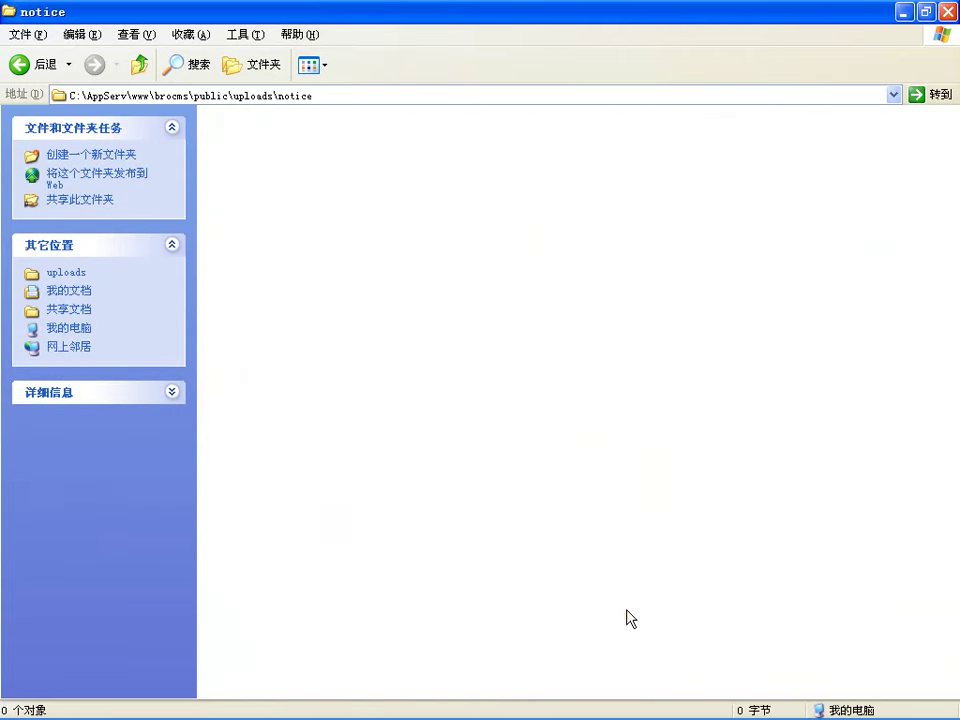
right_click(321, 215)
mouse_move(418, 378)
left_click(550, 378)
type("13")
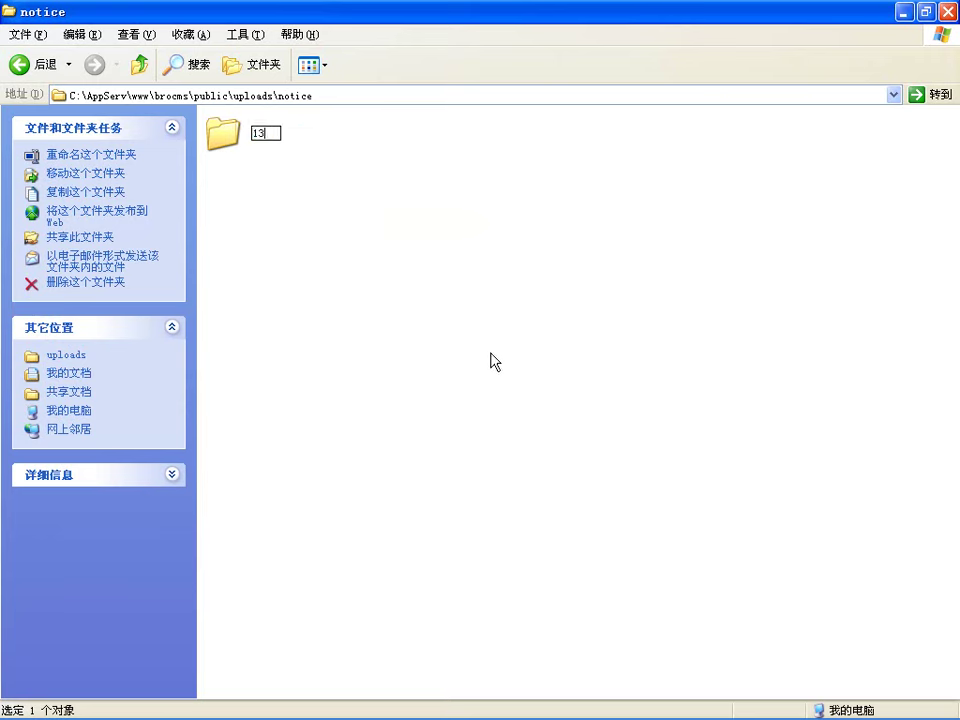
left_click(322, 222)
Step: Create another subfolder named 22 inside the notice folder
right_click(321, 222)
left_click(553, 378)
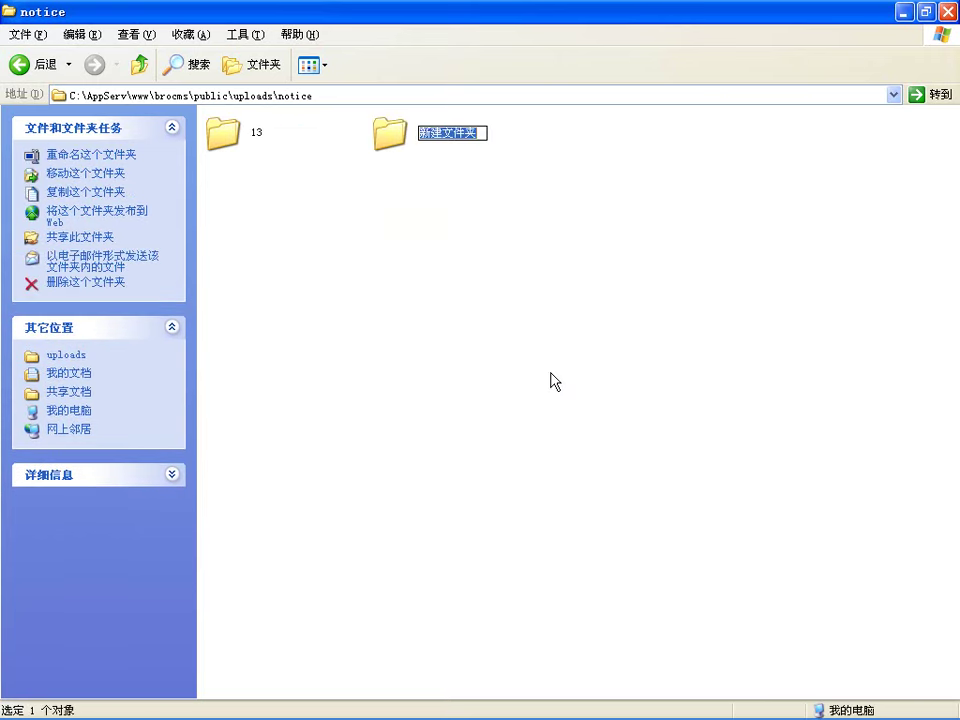
type("22")
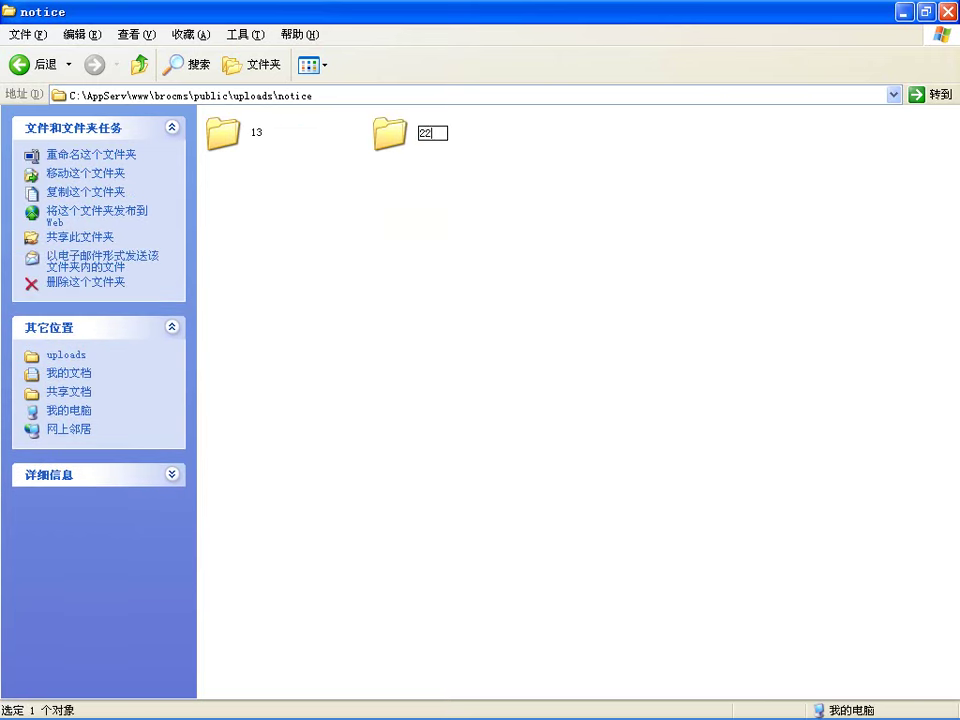
left_click(459, 298)
Step: Return to the uploads folder and look through its existing folders, including notice_45, and the new article and notice folders
left_click(140, 64)
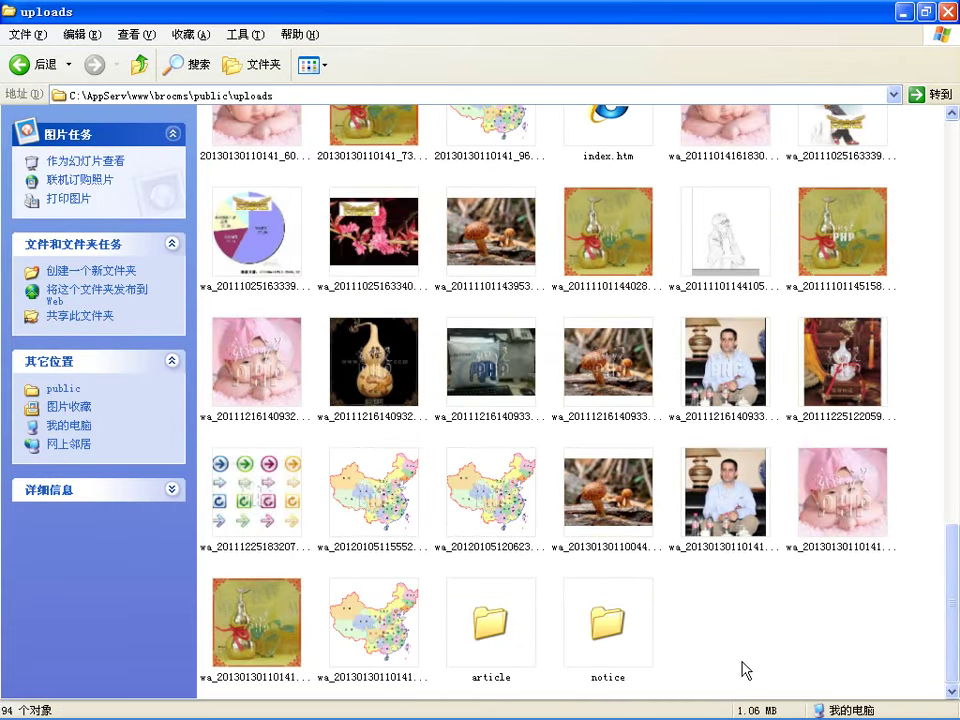
scroll(744, 671, "up", 15)
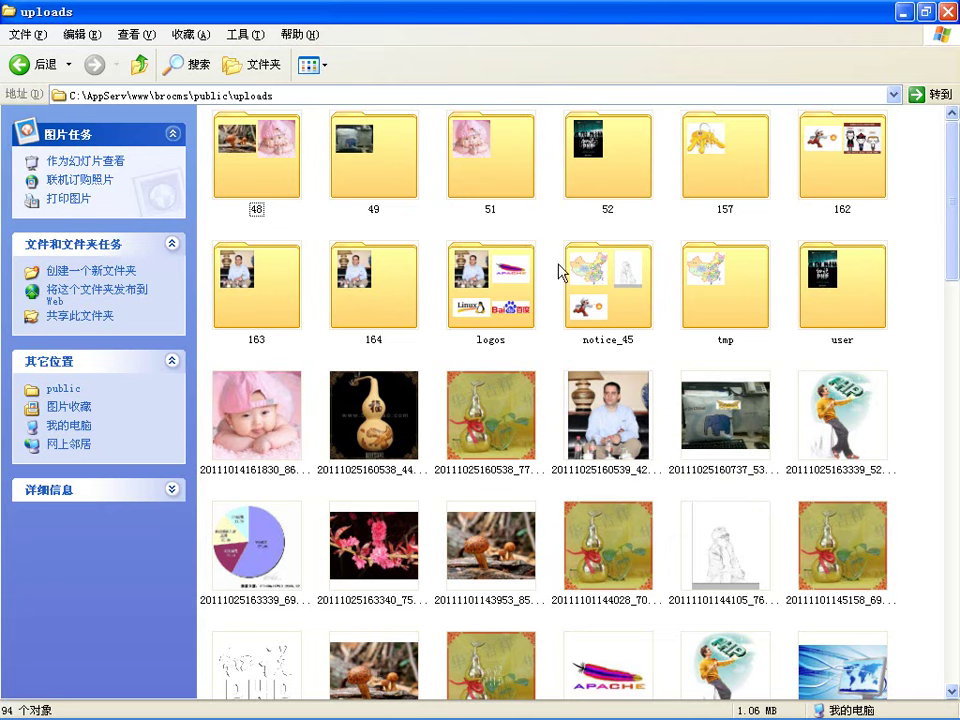
scroll(595, 367, "down", 10)
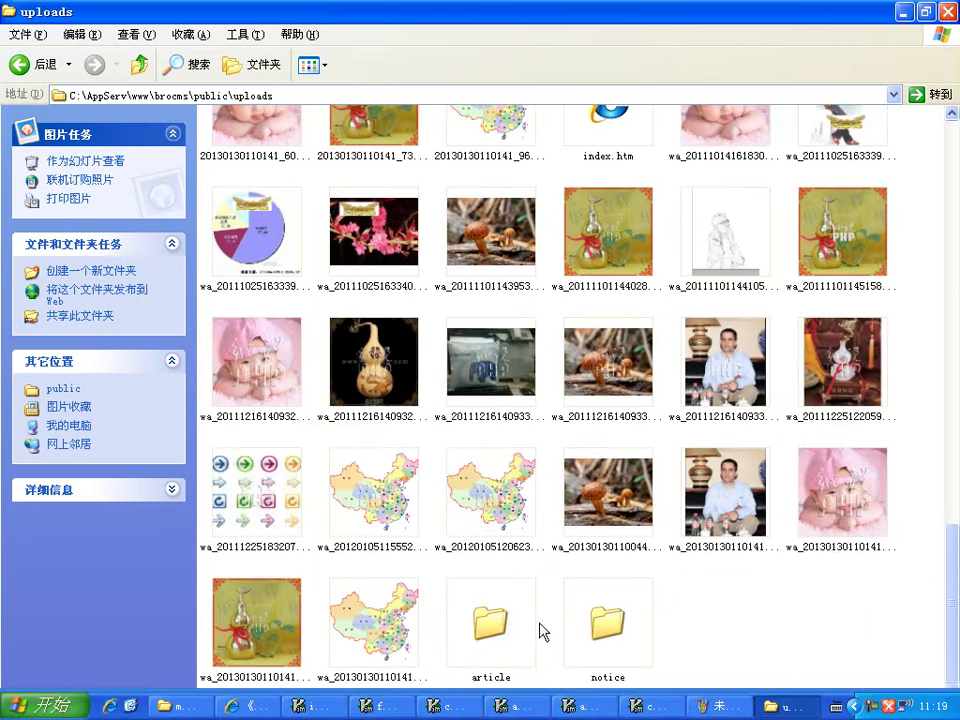
Step: Switch to ck.class.php in GVIM and examine the delres function's parameters and its empty $prefix condition
left_click(660, 707)
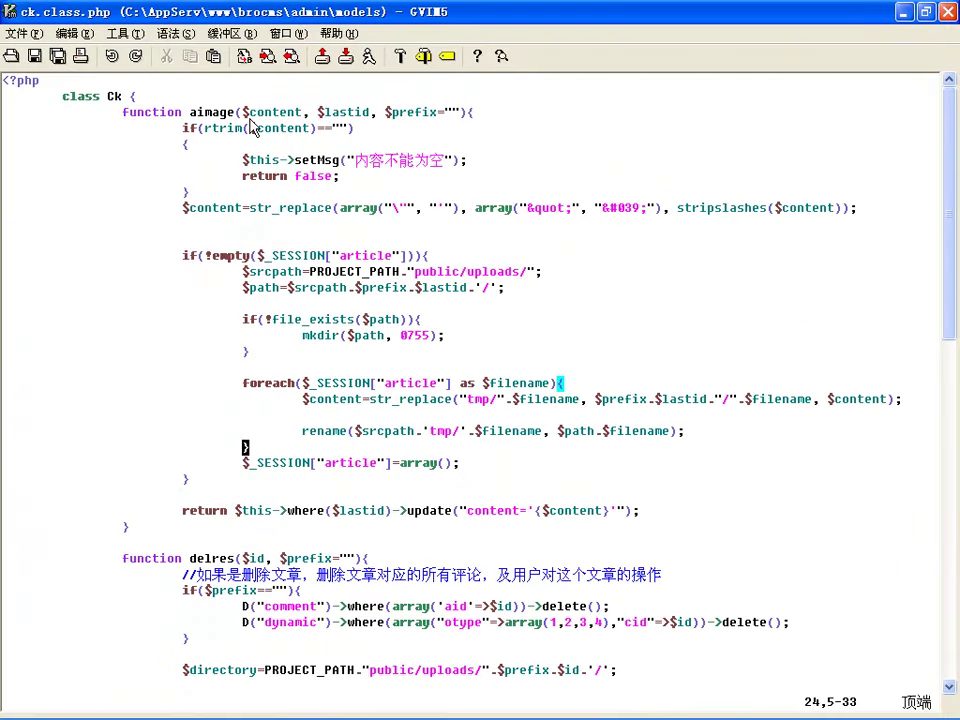
scroll(171, 272, "down", 2)
scroll(154, 165, "up", 2)
scroll(325, 368, "down", 1)
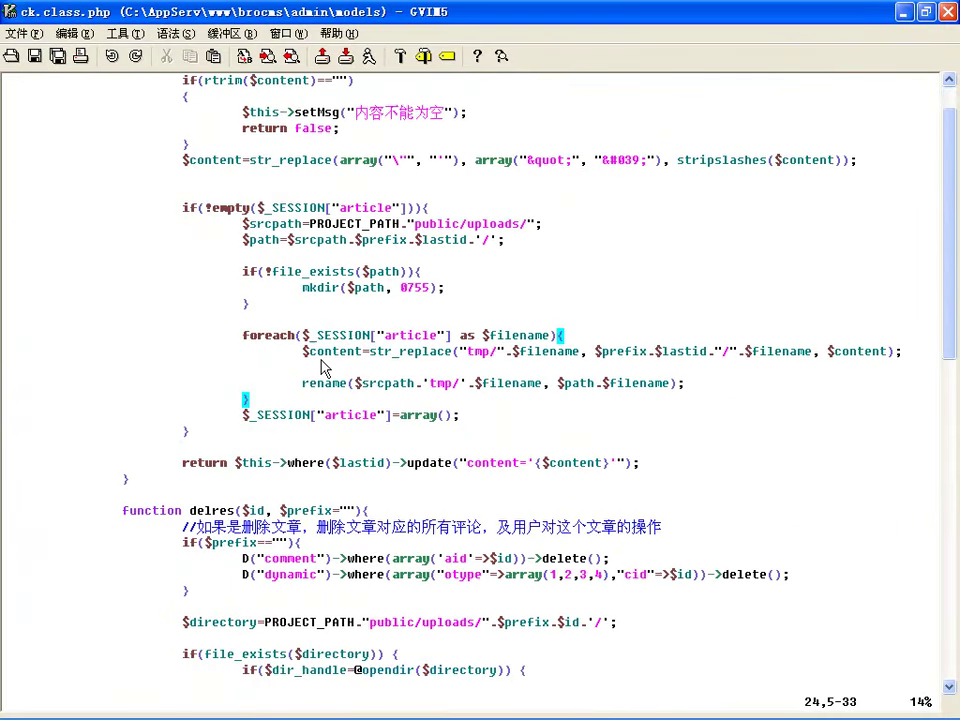
scroll(322, 366, "down", 6)
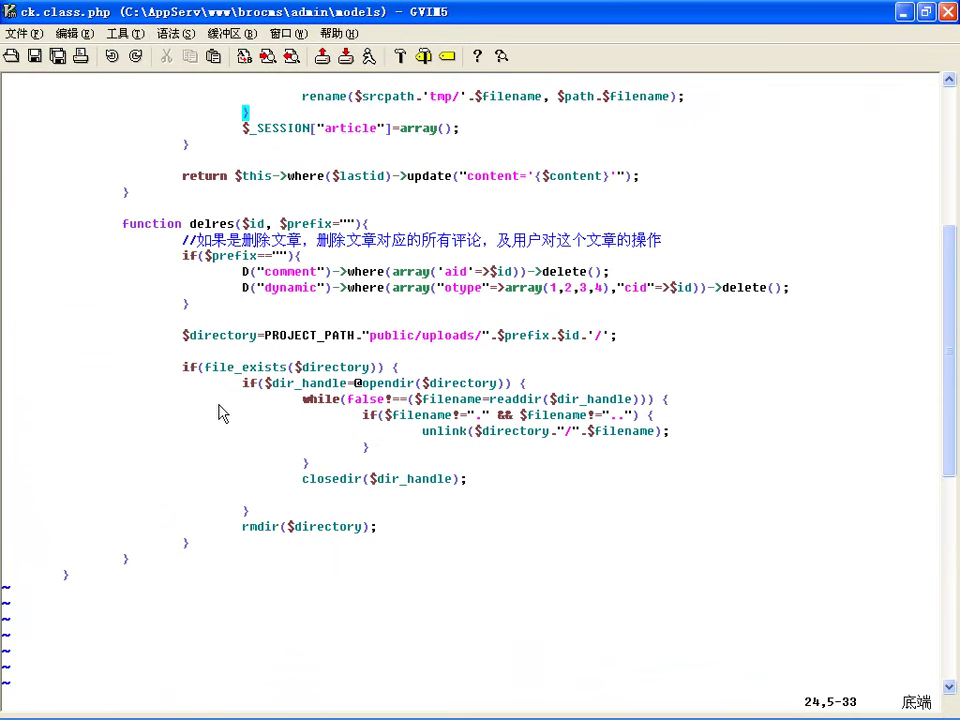
left_click(336, 223)
left_click(246, 256)
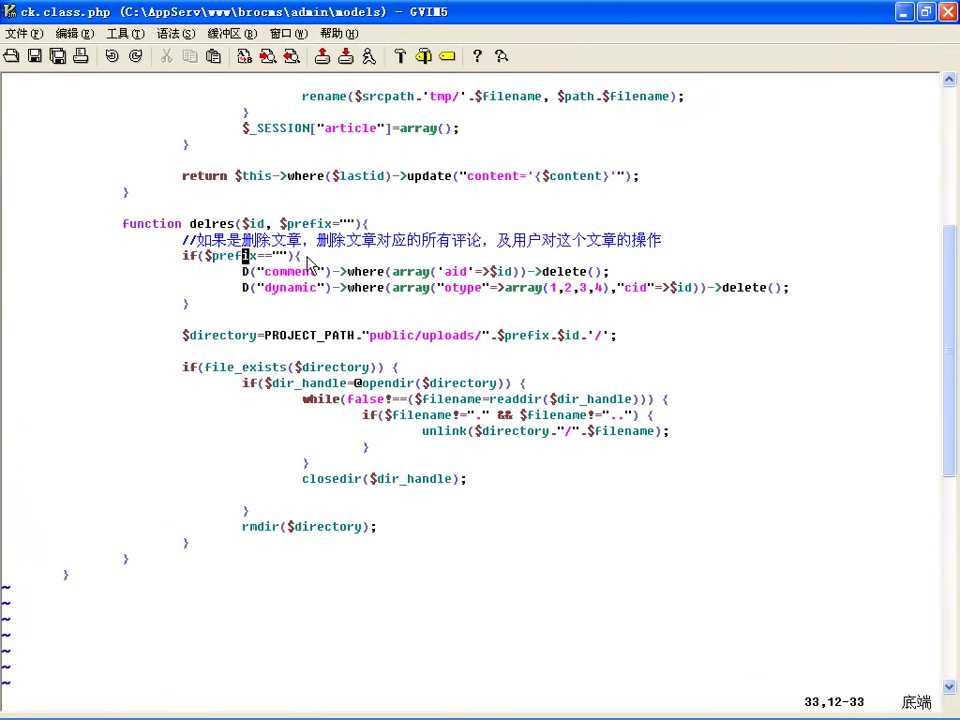
left_click(296, 256)
scroll(370, 253, "up", 7)
scroll(446, 143, "down", 5)
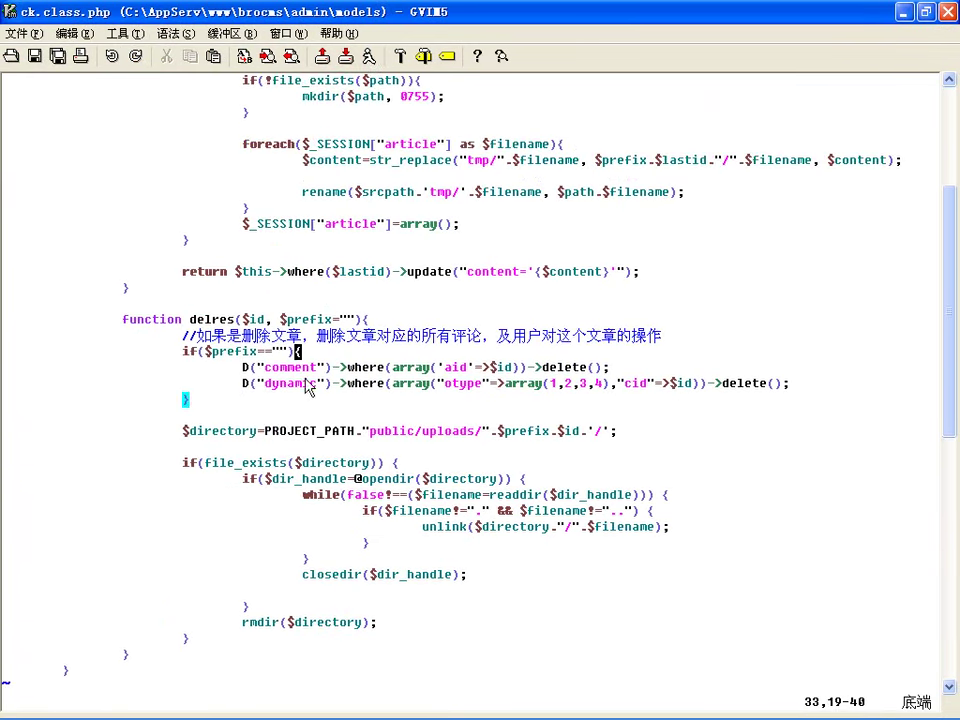
Step: Examine the comment and dynamic delete statements inside the $prefix condition of delres
left_click(251, 367)
left_click_drag(167, 360, 489, 379)
left_click(505, 365)
left_click(373, 368)
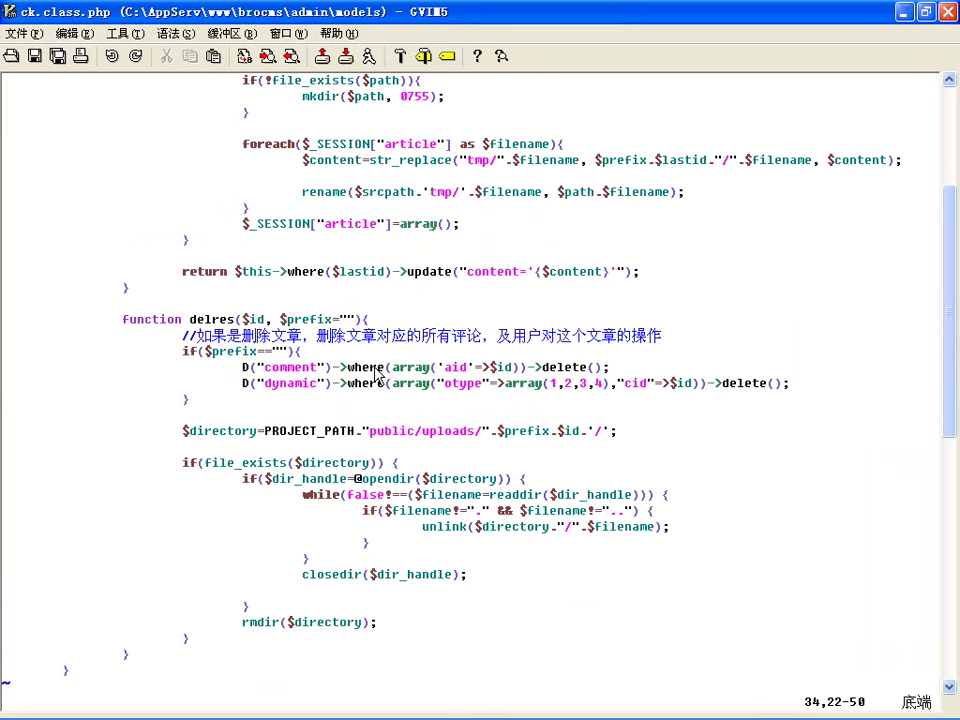
Step: Examine the delres block that builds $directory, deletes the files in it and removes the directory
scroll(340, 378, "down", 3)
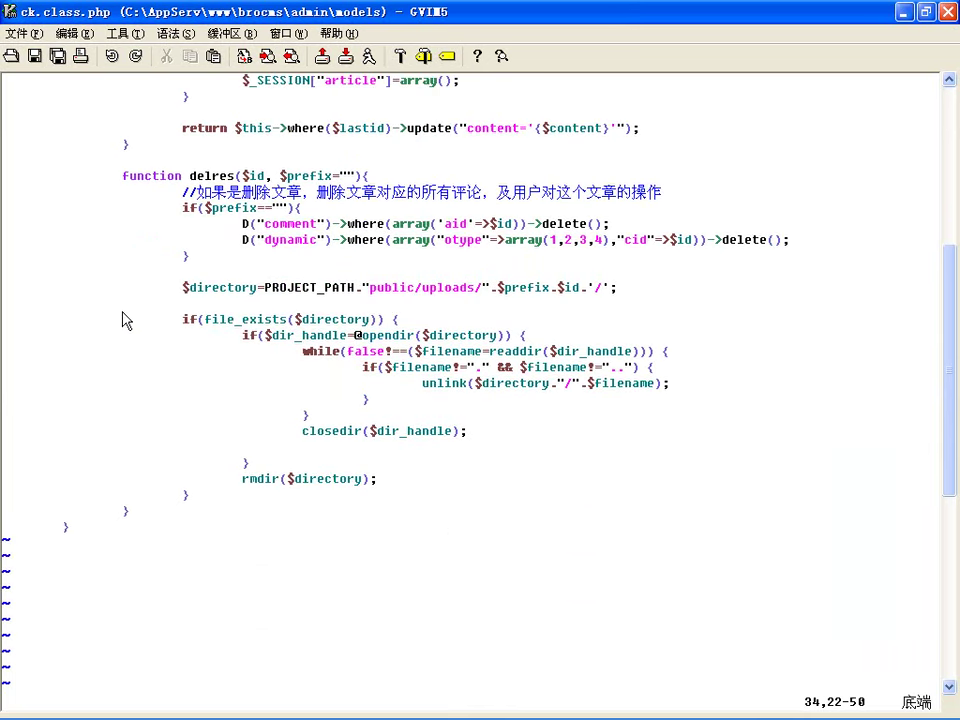
left_click_drag(138, 289, 347, 516)
left_click(543, 576)
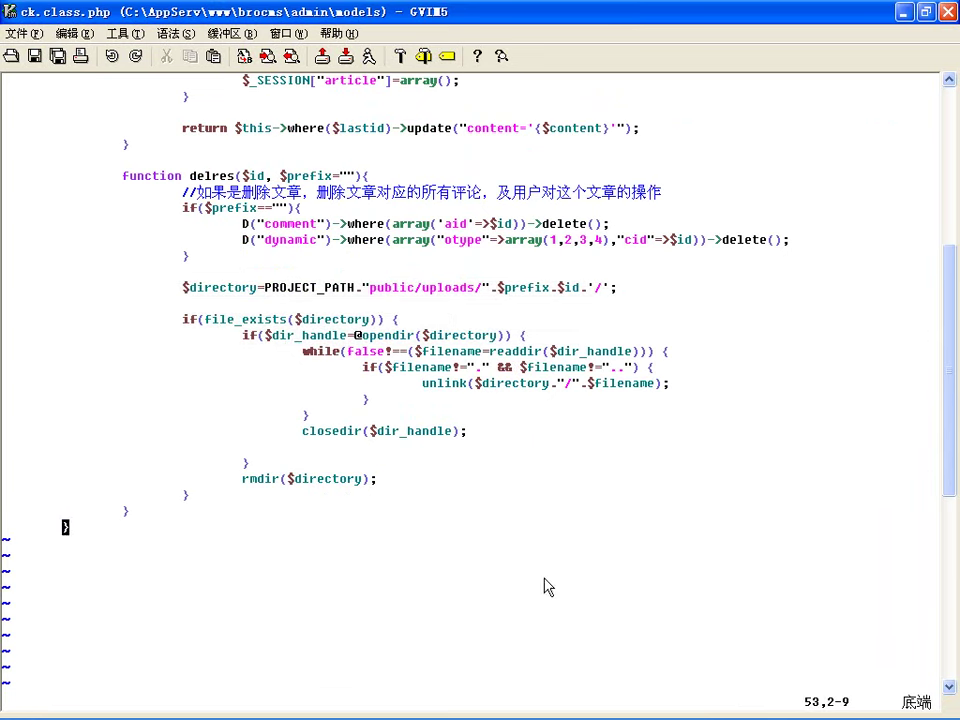
left_click_drag(122, 287, 432, 510)
left_click(467, 533)
scroll(467, 533, "up", 8)
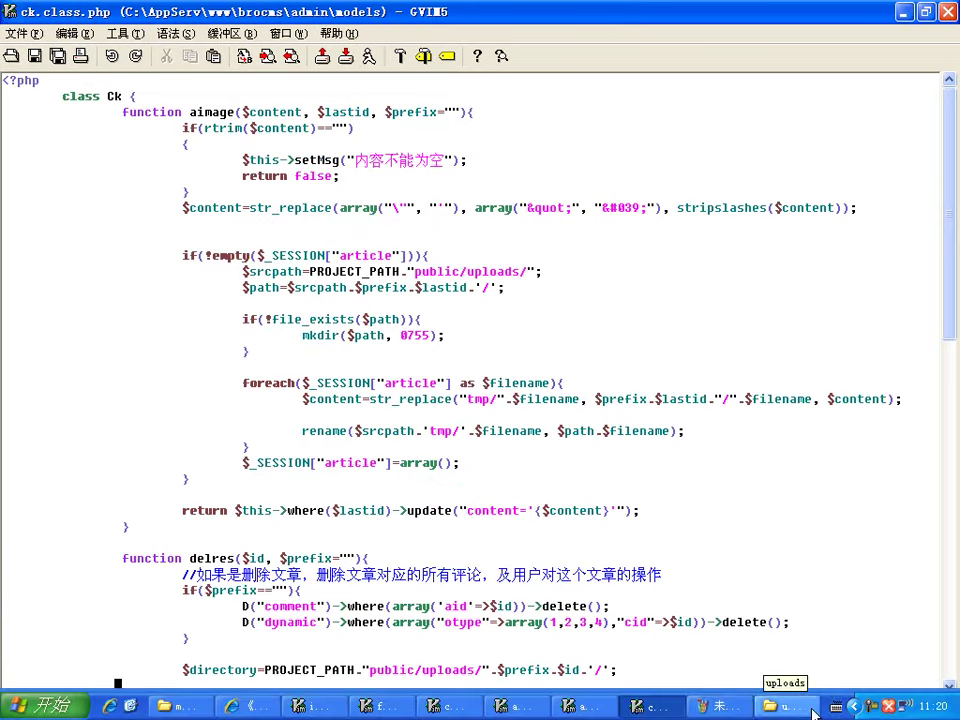
Step: Review the Paint class diagram, then look over the add-article form and slide management list of the CMS admin in Internet Explorer
left_click(722, 706)
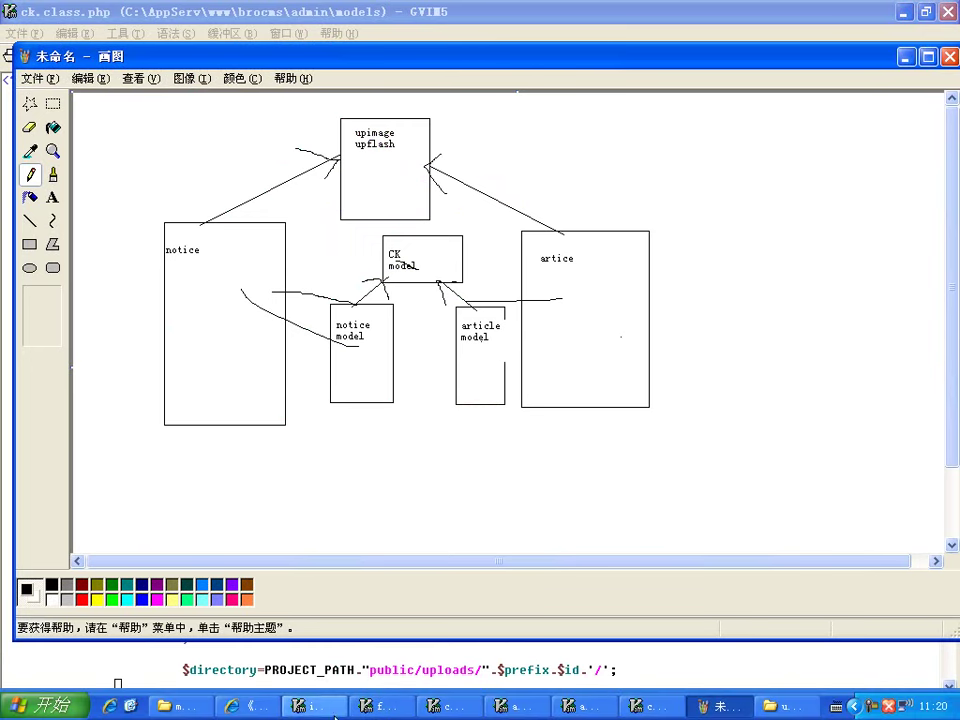
left_click(255, 706)
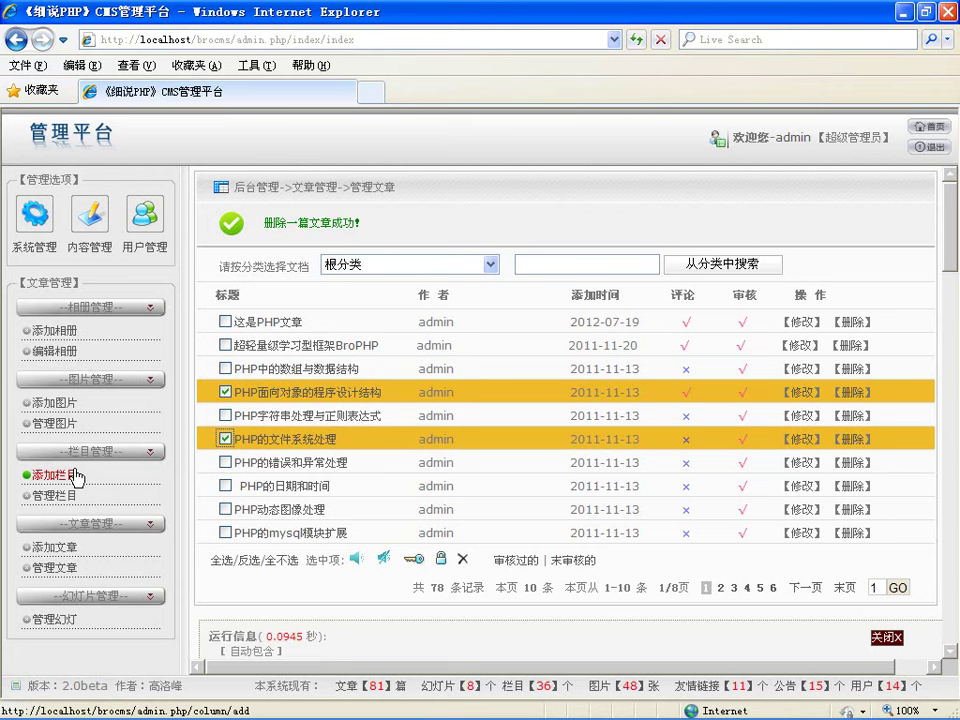
left_click(66, 548)
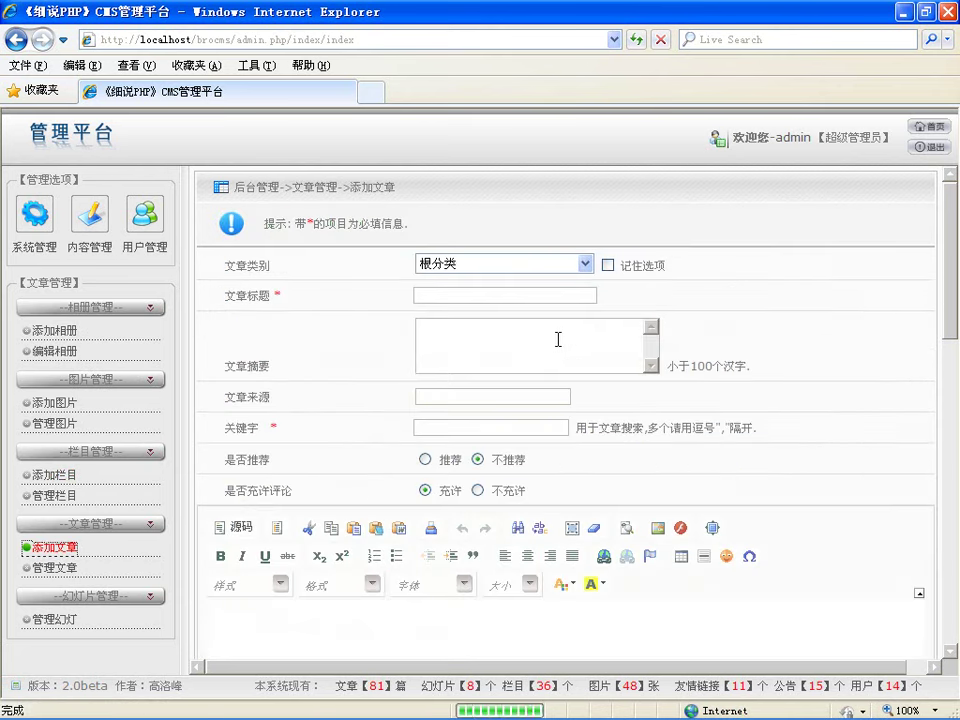
scroll(558, 339, "down", 3)
scroll(574, 364, "up", 3)
scroll(550, 425, "down", 1)
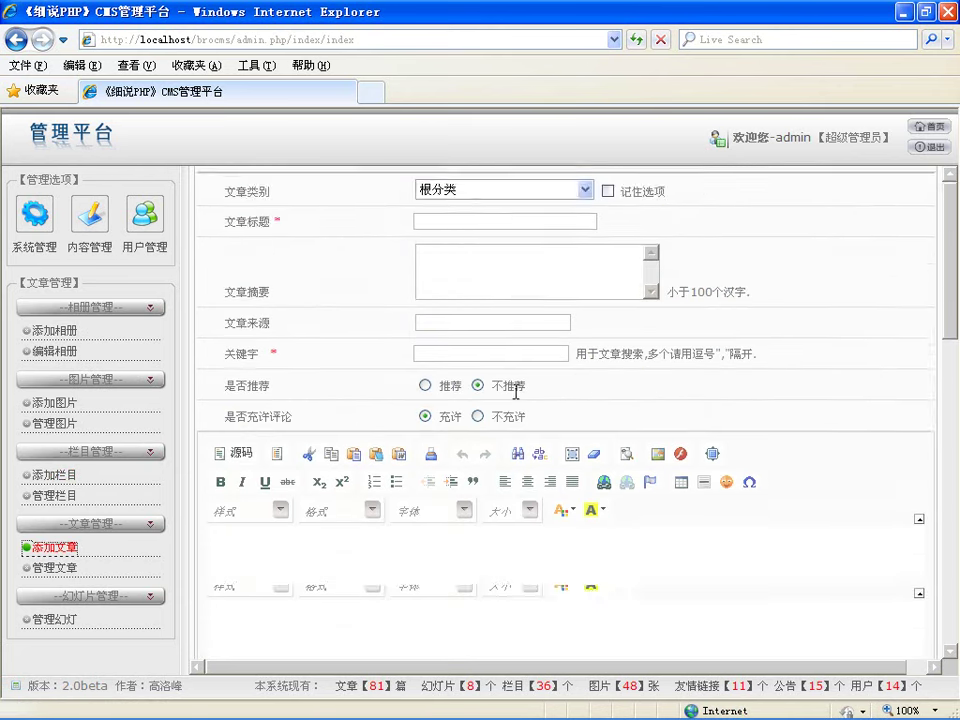
scroll(515, 388, "down", 2)
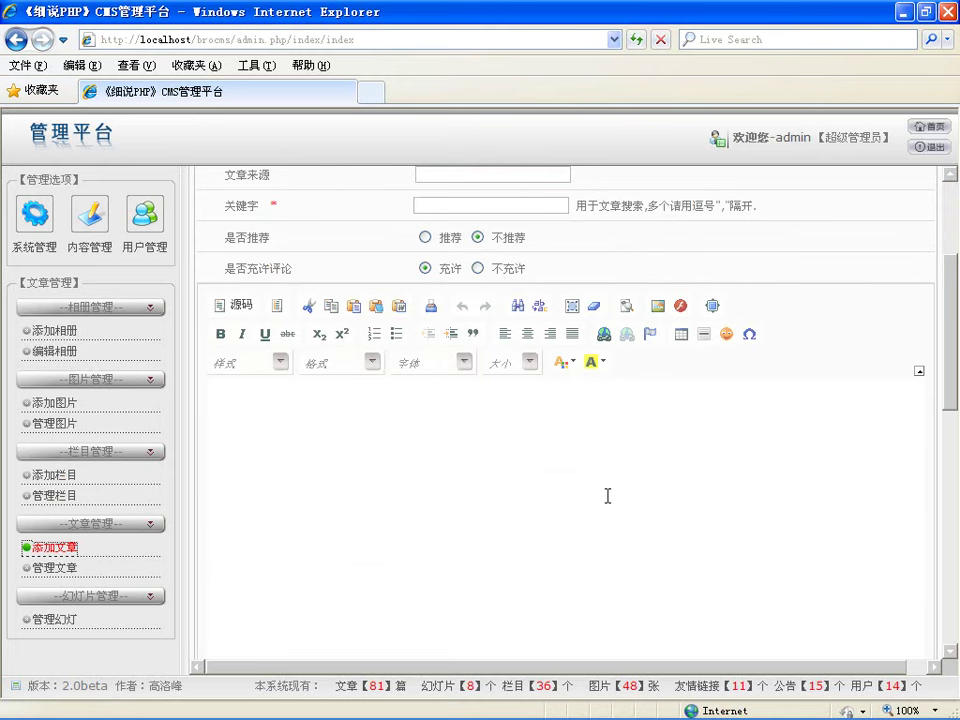
scroll(532, 427, "up", 3)
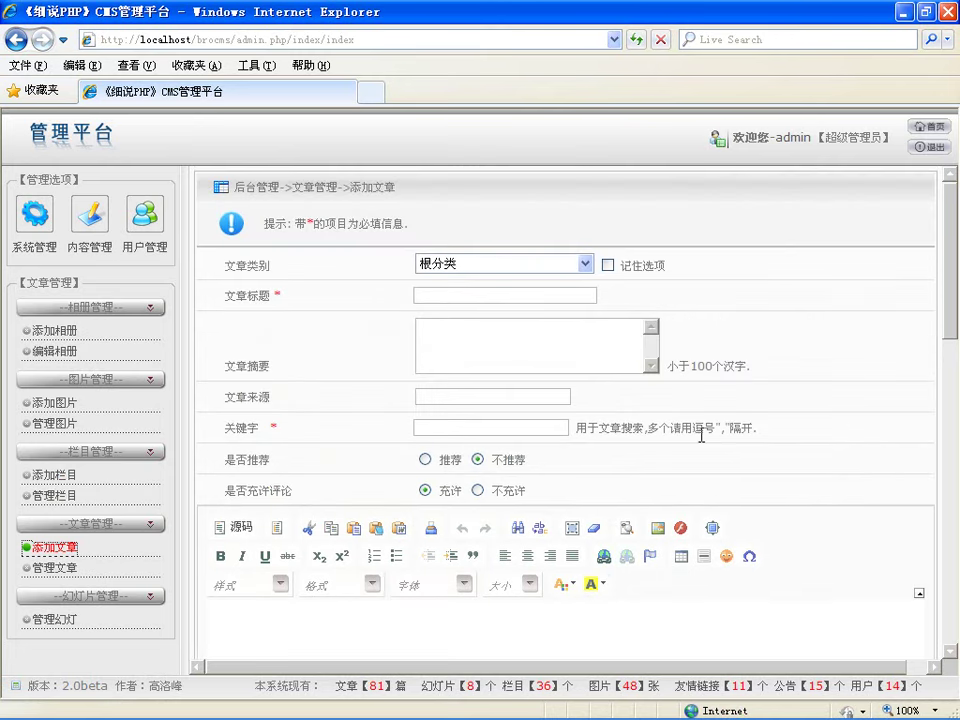
left_click(50, 621)
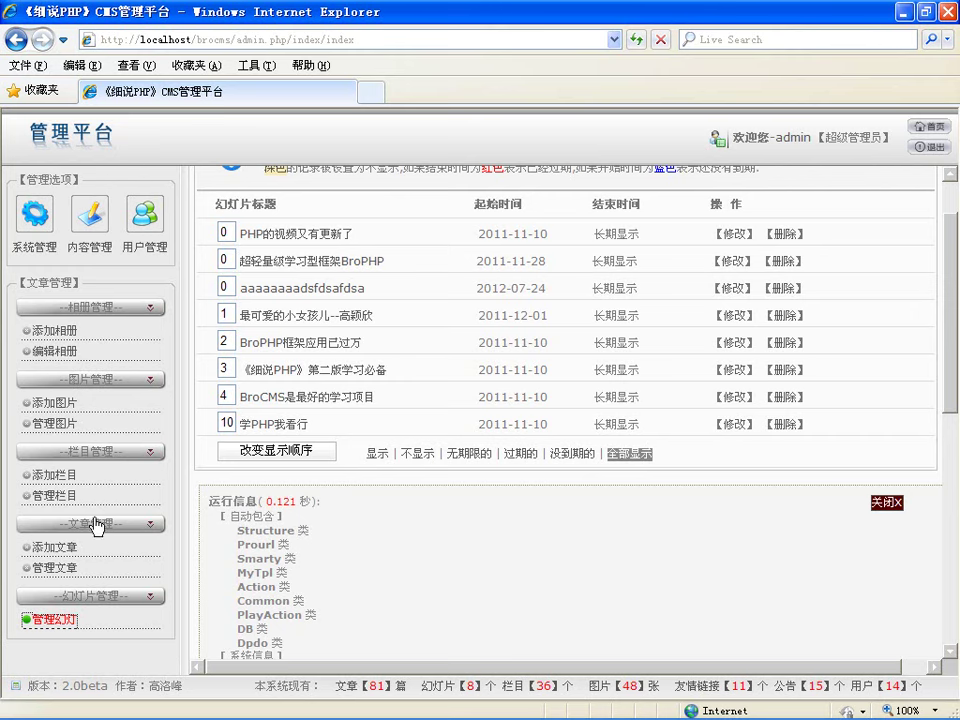
Step: Open the article PHP的文件系统处理 for editing from the article list and open its slideshow setup form
left_click(70, 568)
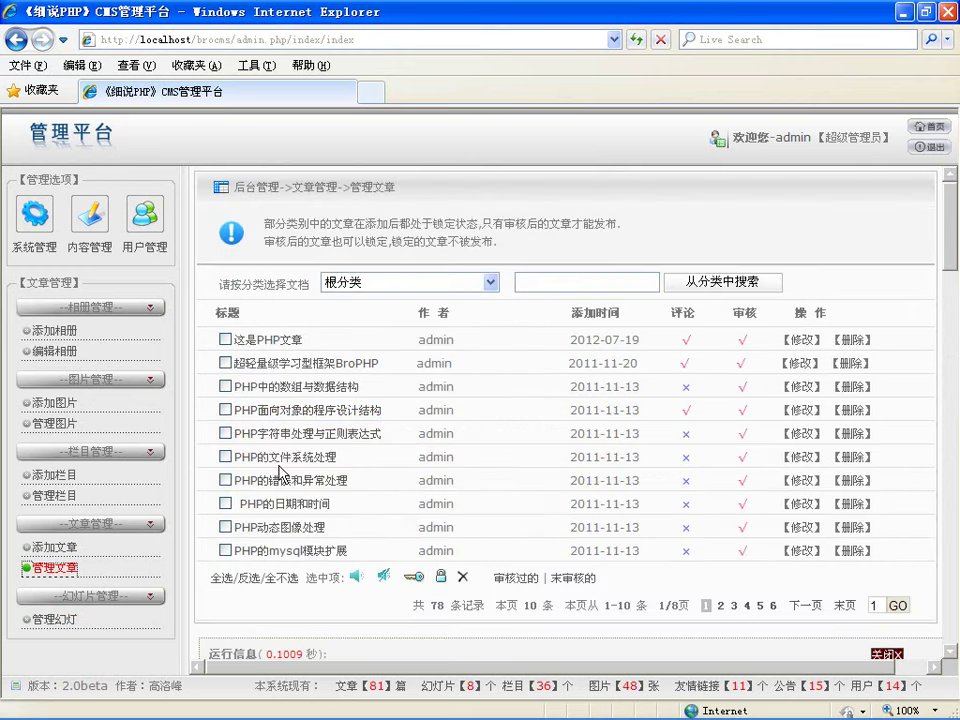
left_click(803, 463)
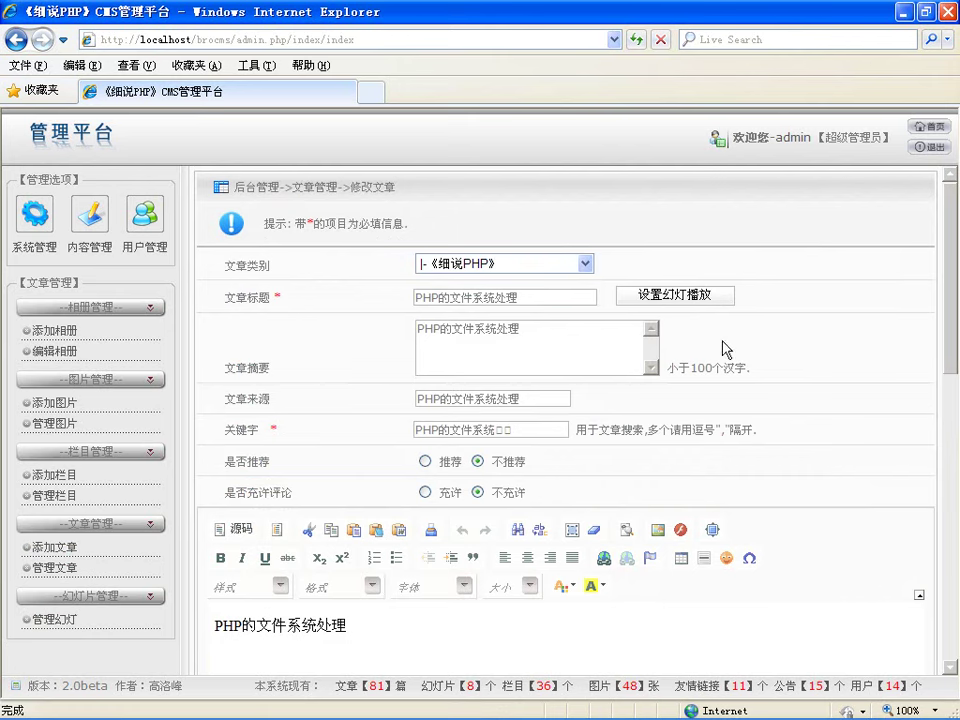
left_click(666, 303)
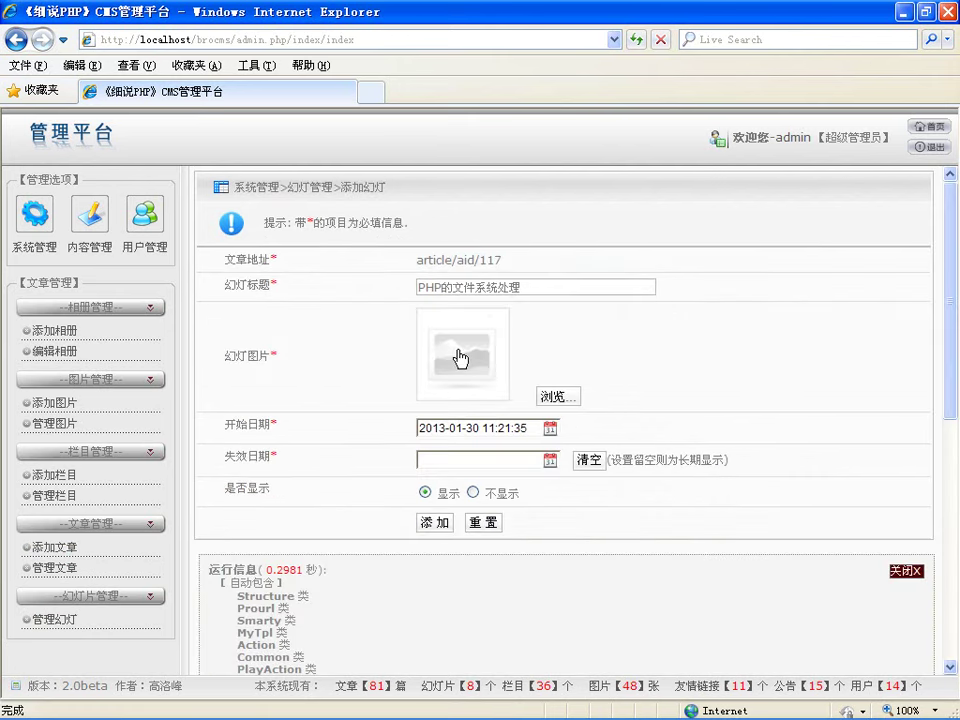
left_click(468, 362)
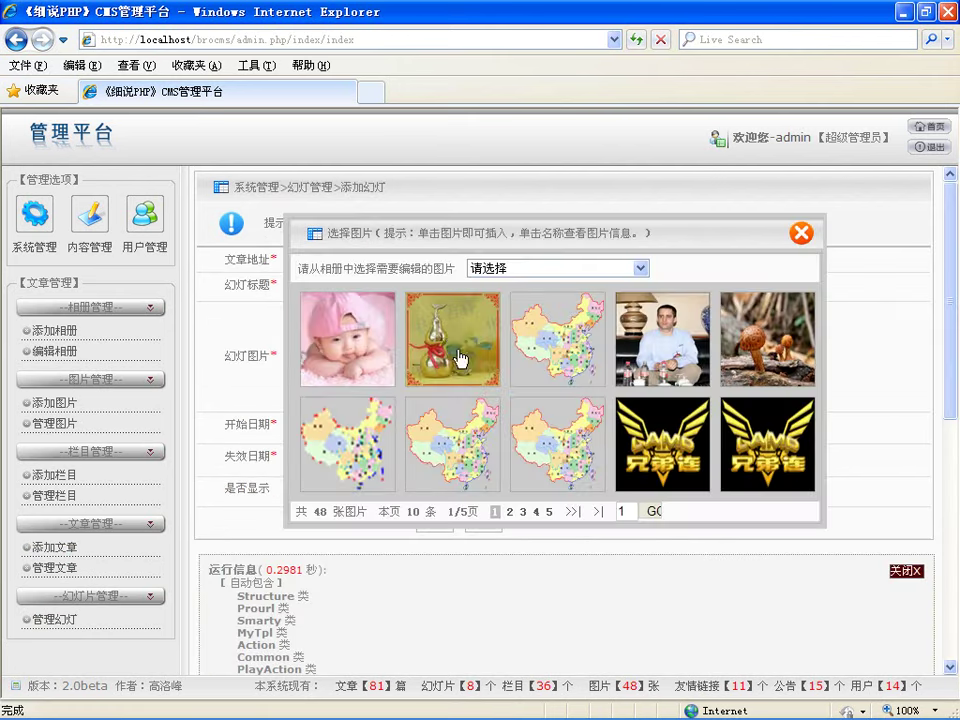
left_click(755, 357)
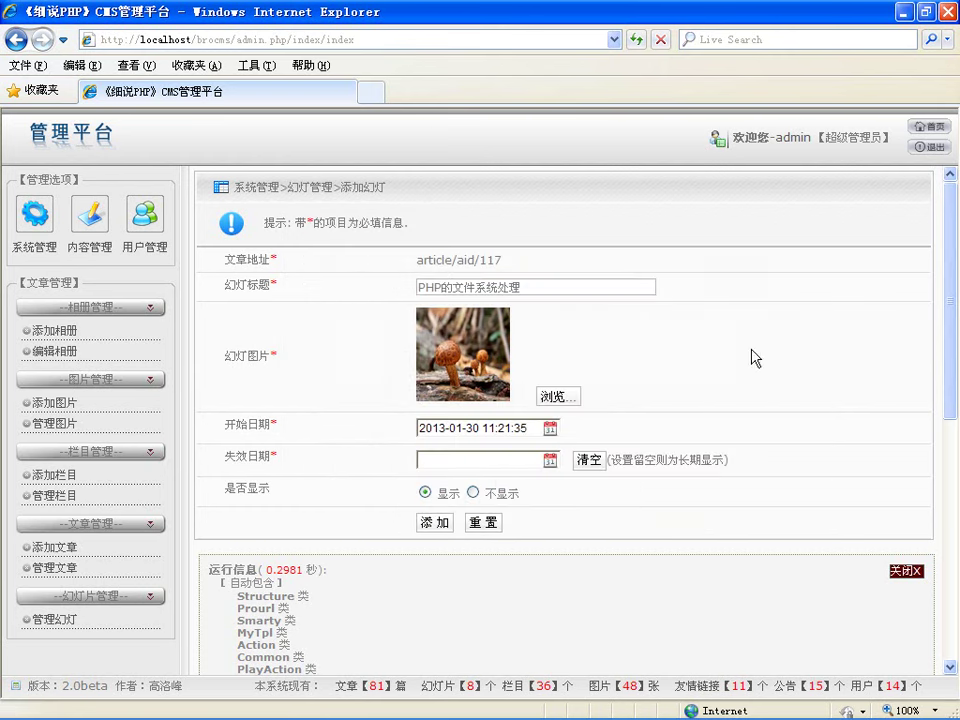
left_click(504, 463)
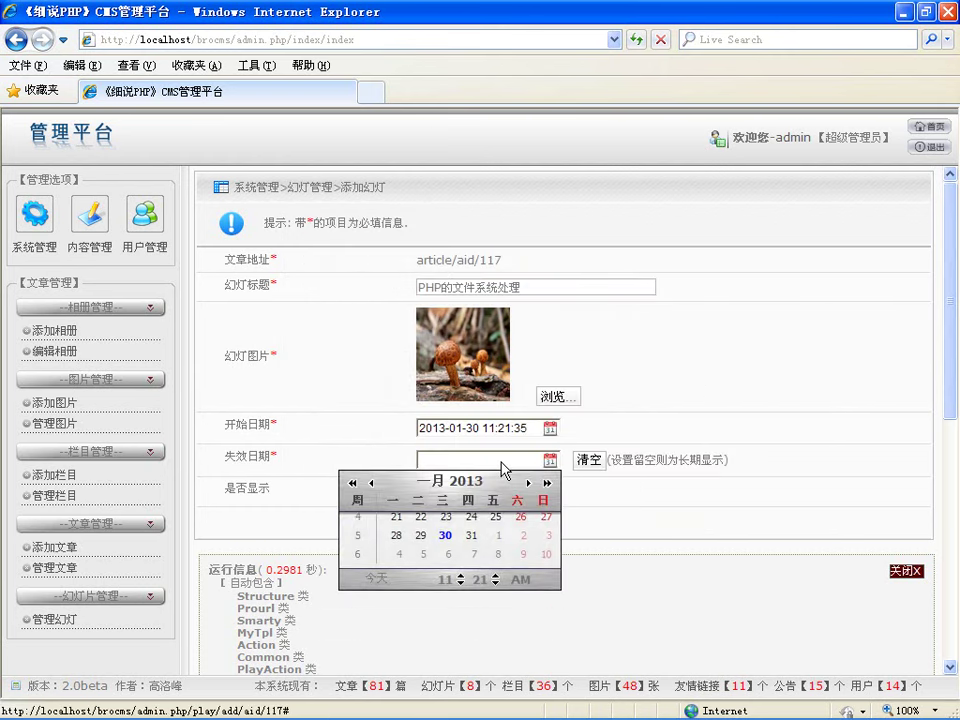
left_click(744, 379)
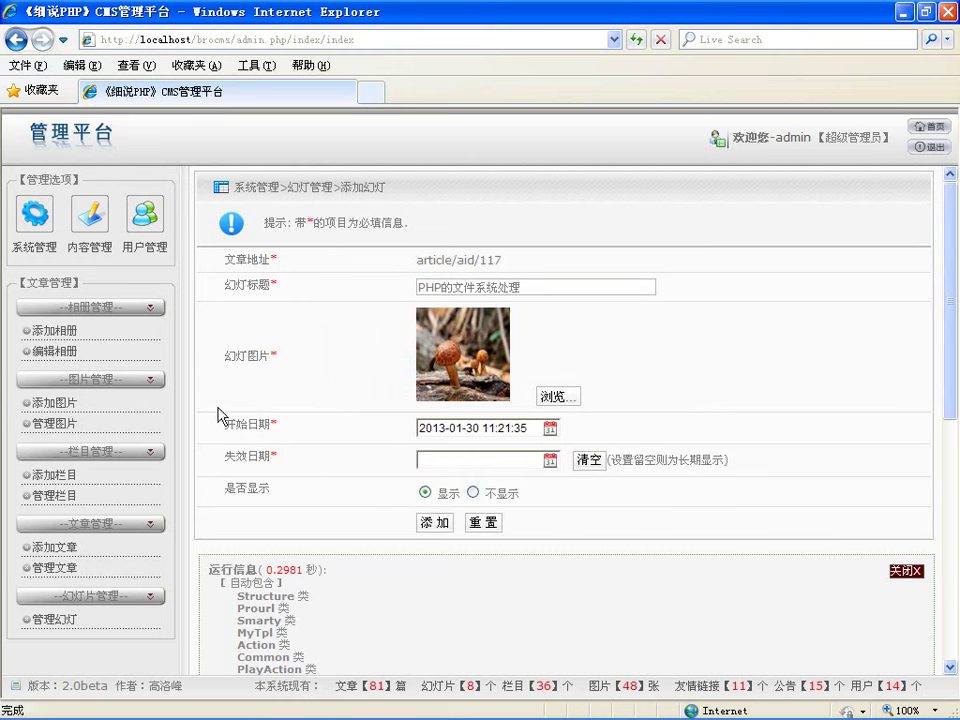
left_click(489, 464)
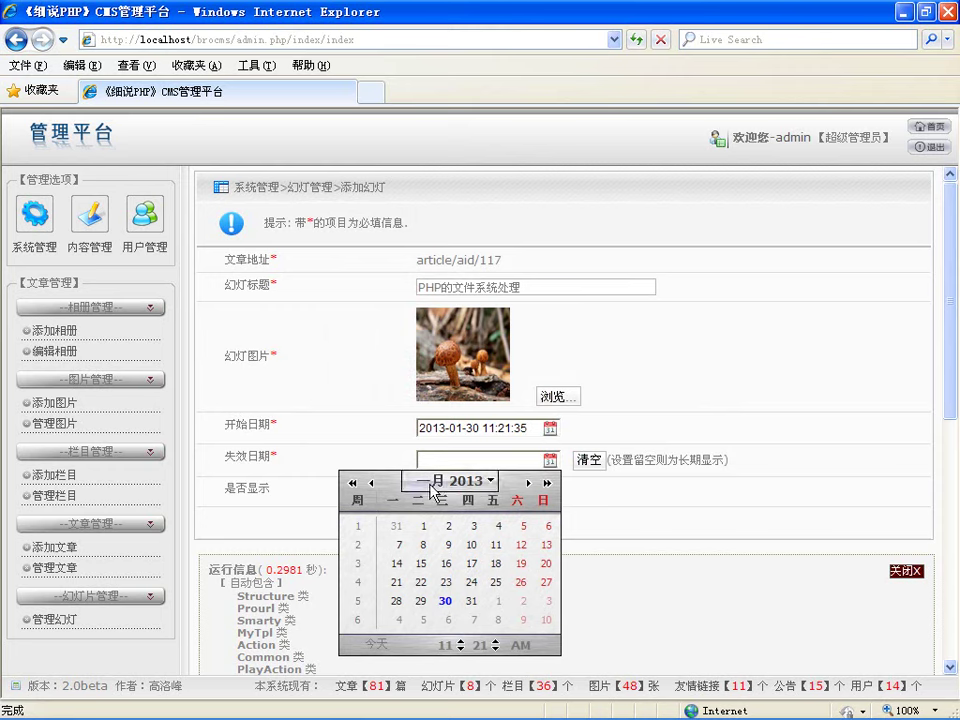
left_click(497, 619)
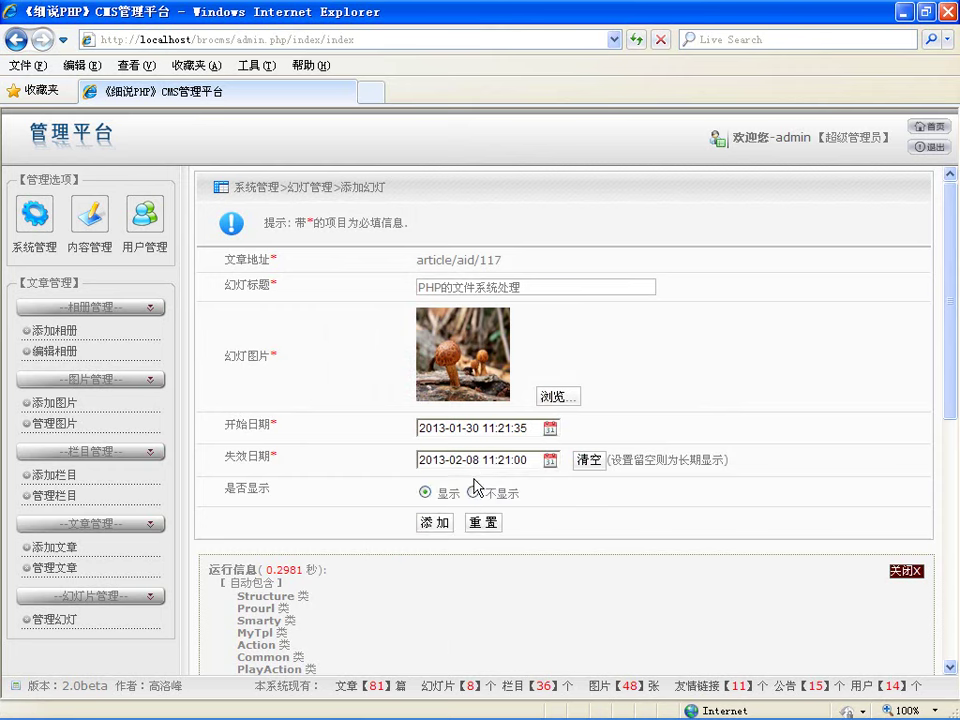
left_click(443, 537)
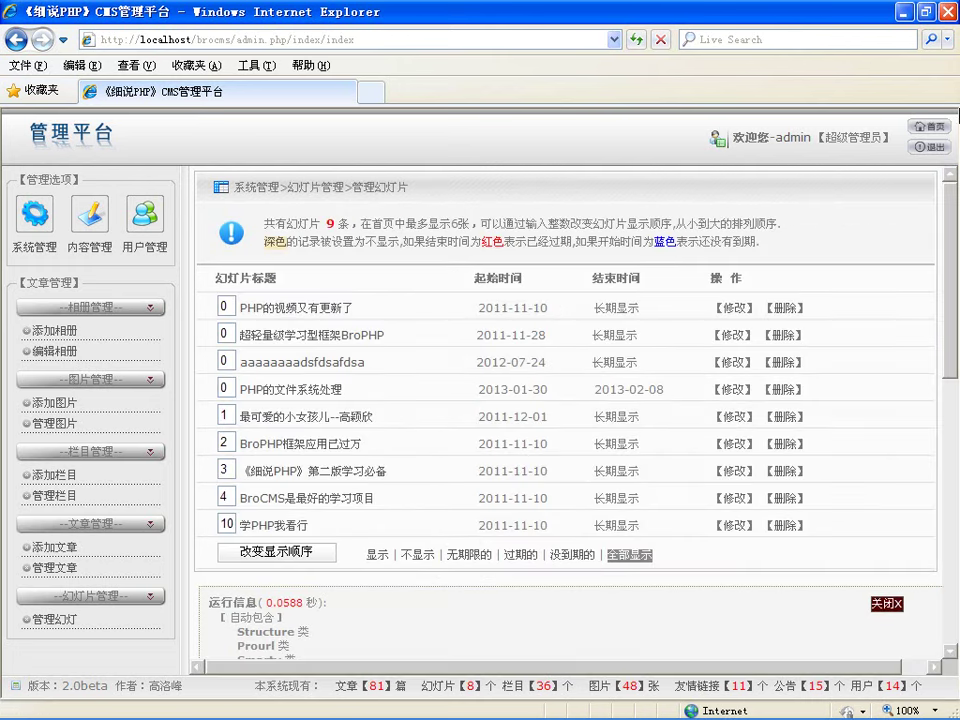
Step: Open the site's home page and view the new mushroom slide in the slideshow, then look over the page's remaining sections
left_click(934, 129)
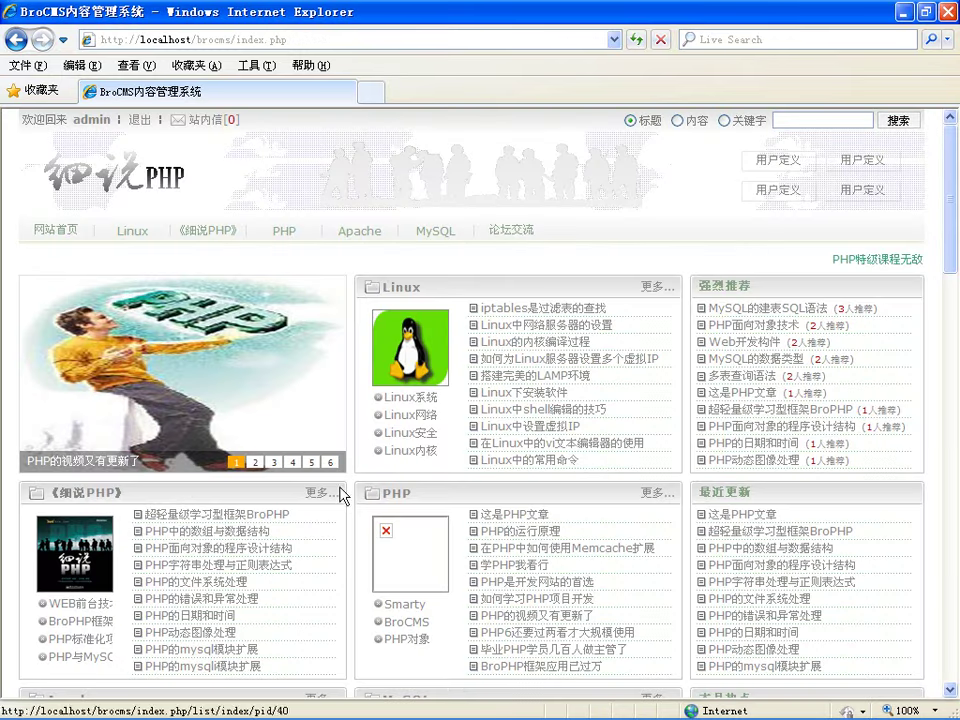
left_click(331, 464)
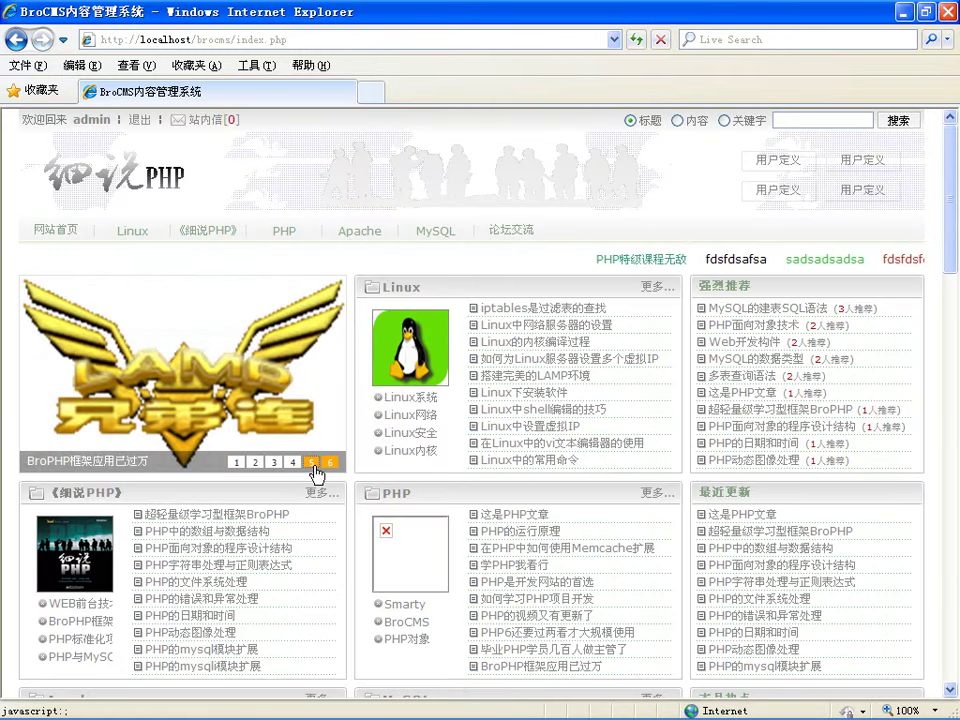
mouse_move(302, 468)
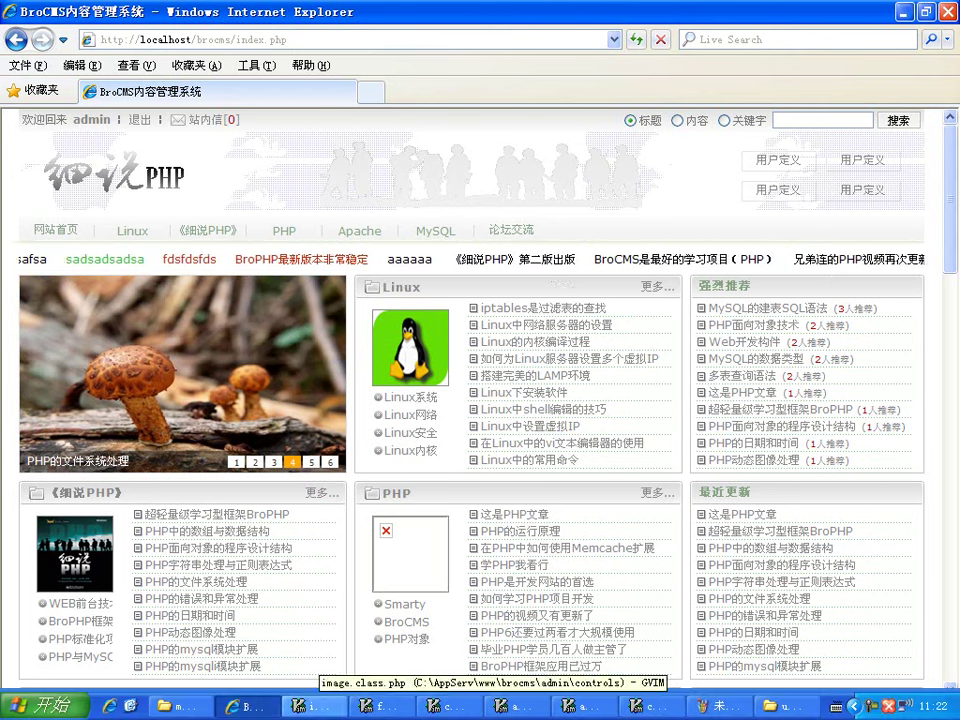
left_click(262, 708)
left_click(262, 708)
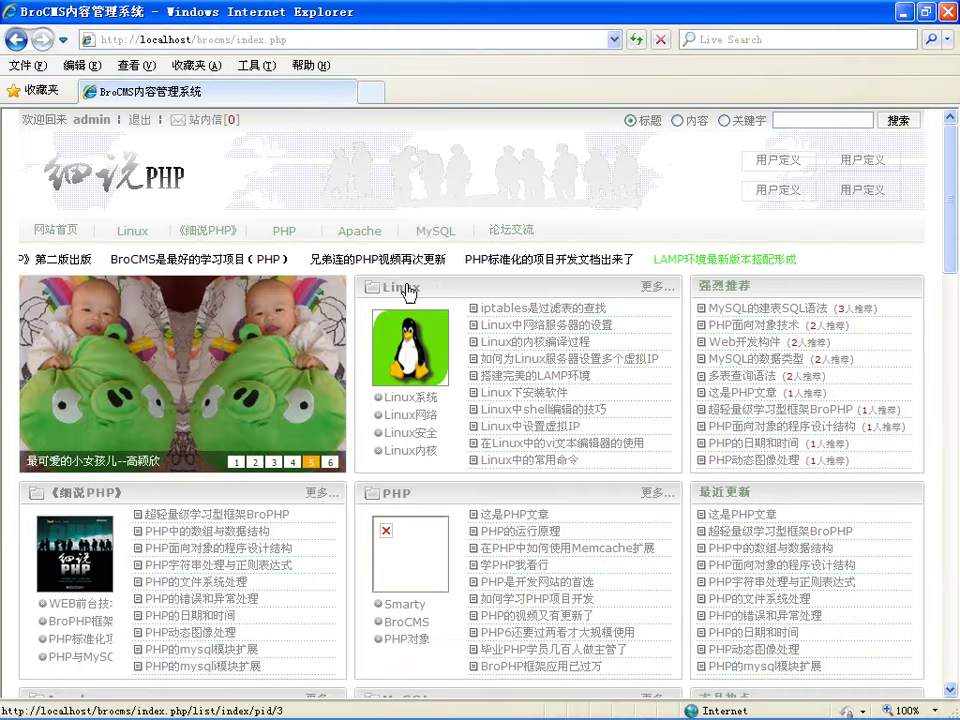
scroll(414, 238, "down", 5)
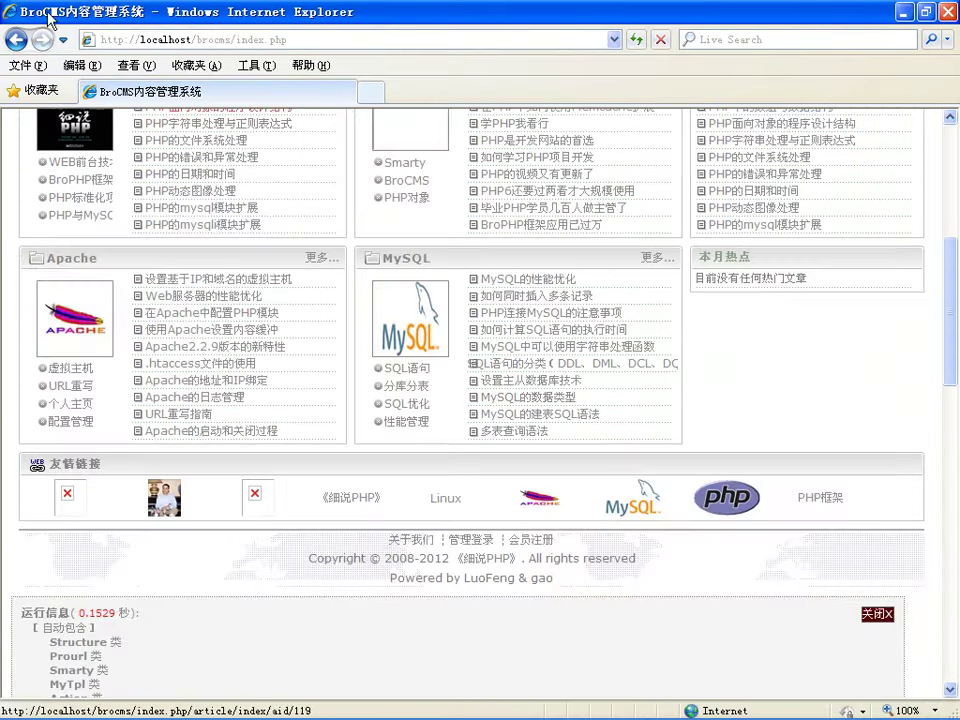
Step: Return to the admin platform and filter the slide management list by displayed slides, then by slides not displayed
left_click(14, 40)
left_click(89, 212)
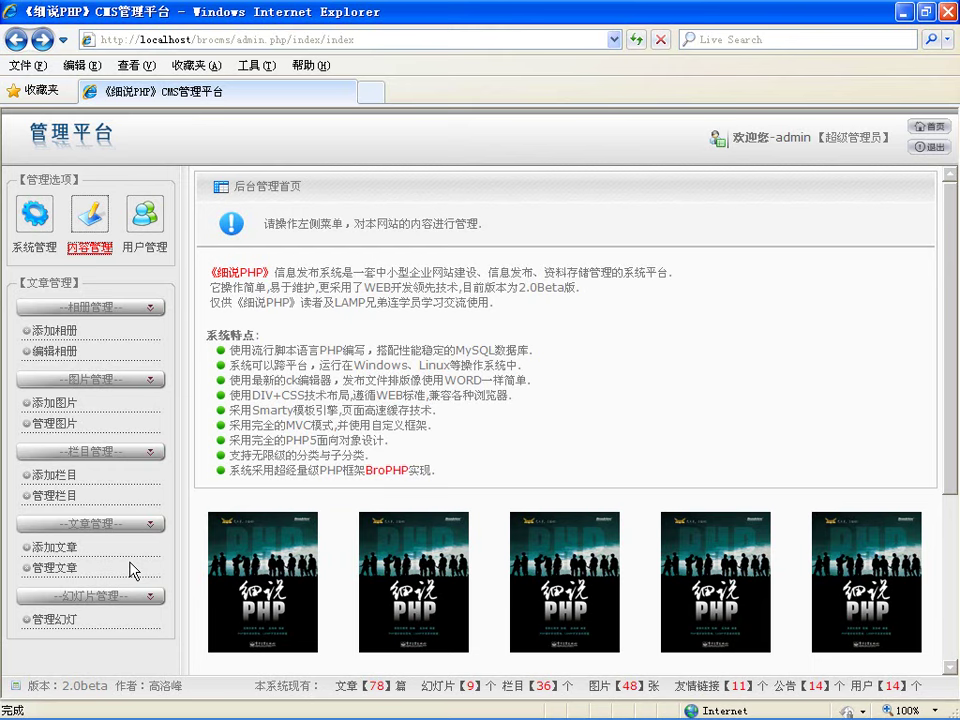
left_click(70, 617)
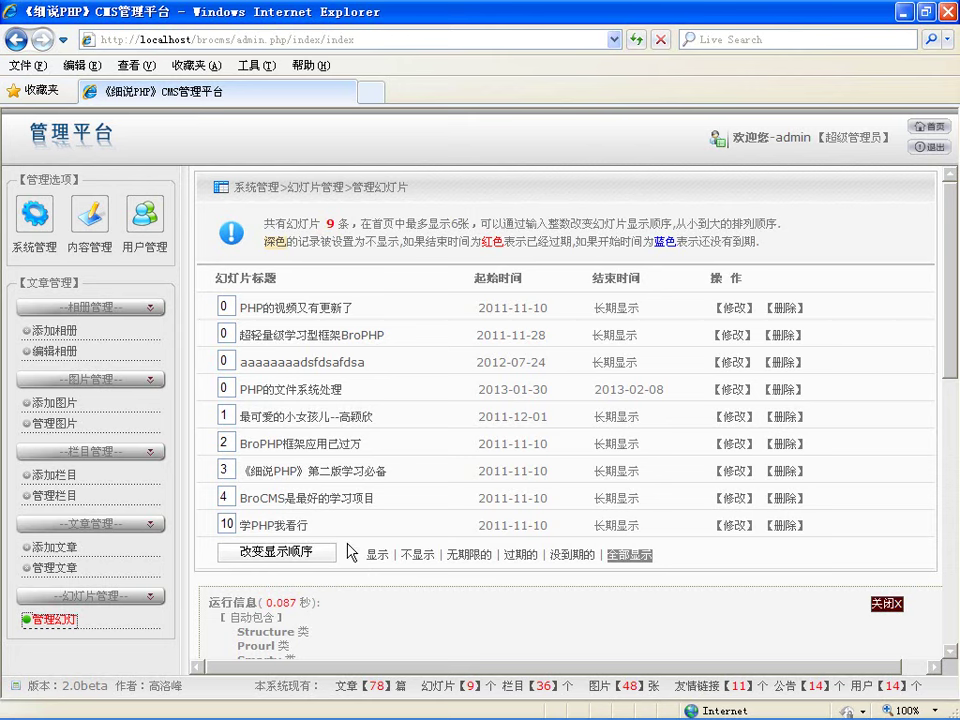
left_click(377, 554)
left_click(415, 555)
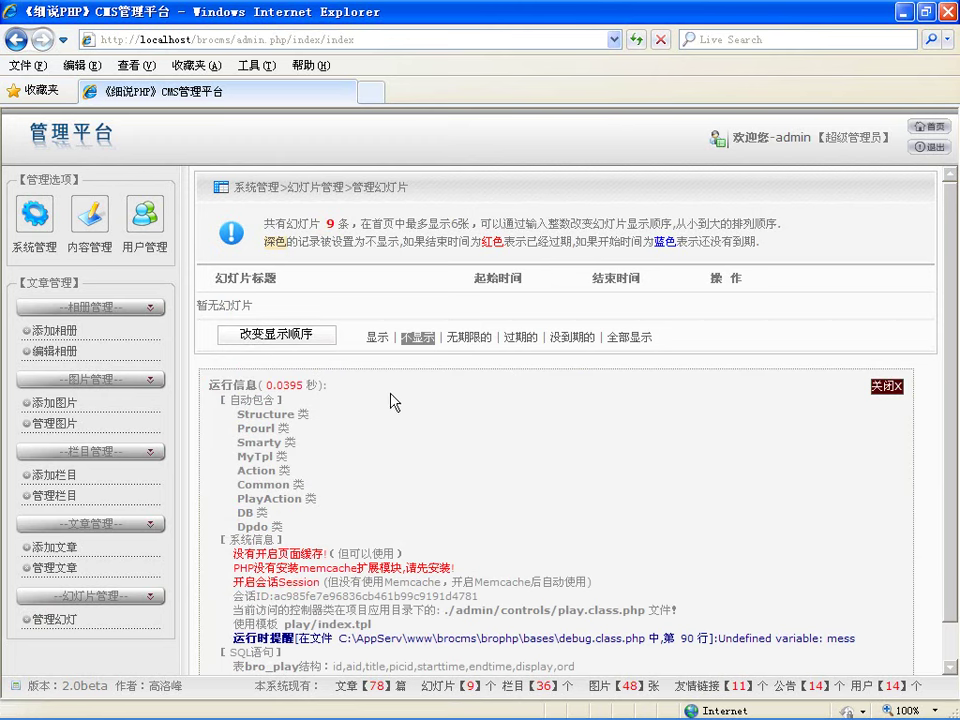
Step: Look over the add-notice form, the notice management list and the friendly links list in system management
left_click(35, 212)
left_click(55, 423)
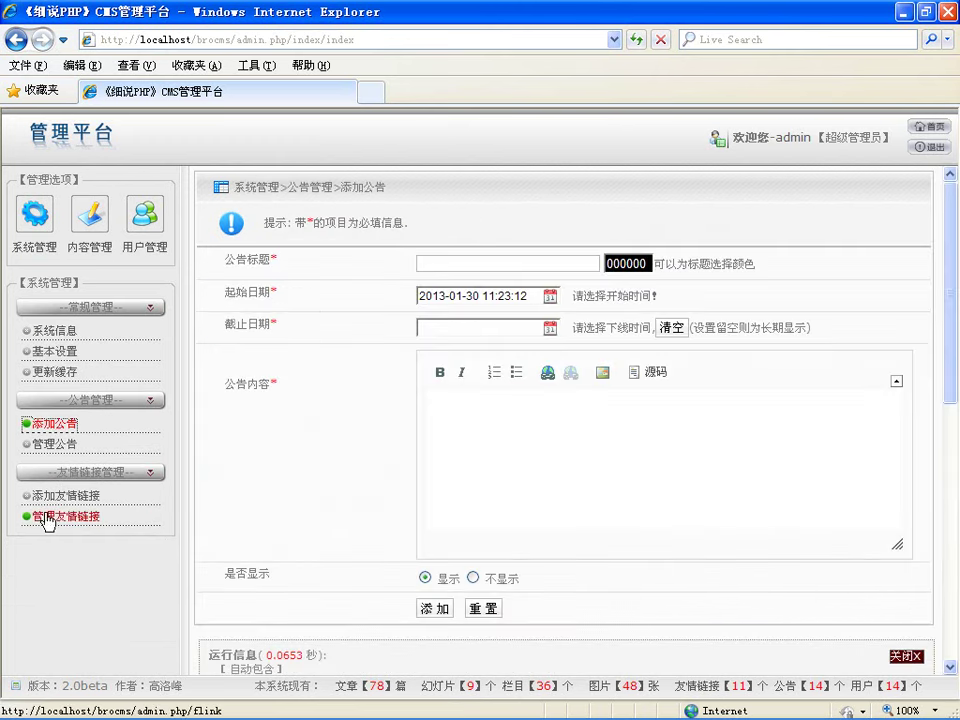
left_click(55, 443)
scroll(474, 557, "down", 2)
scroll(470, 553, "down", 5)
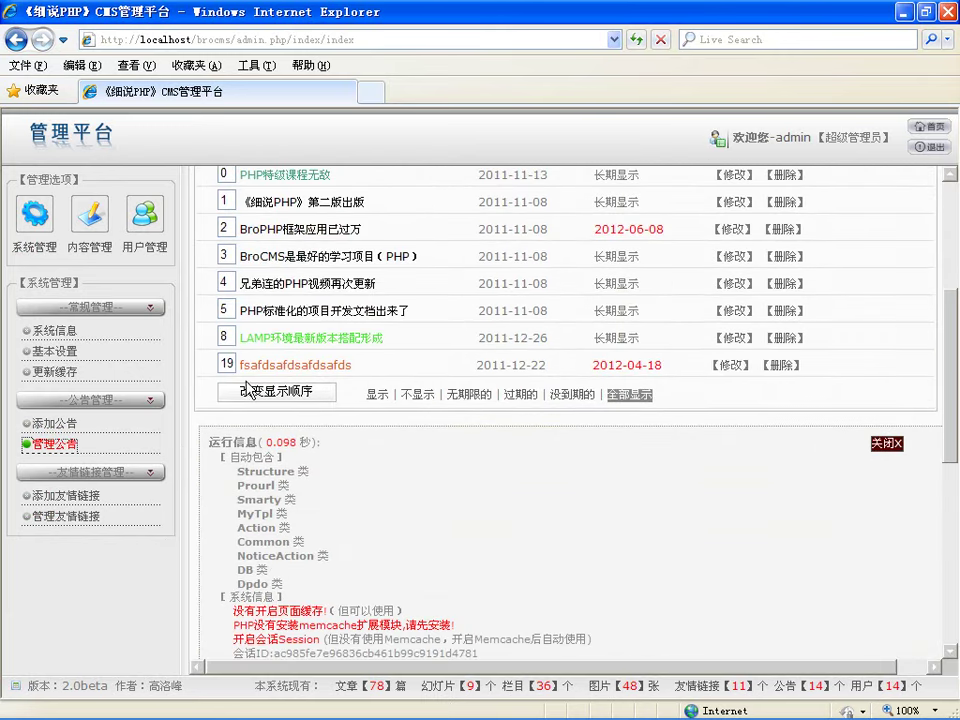
left_click(68, 524)
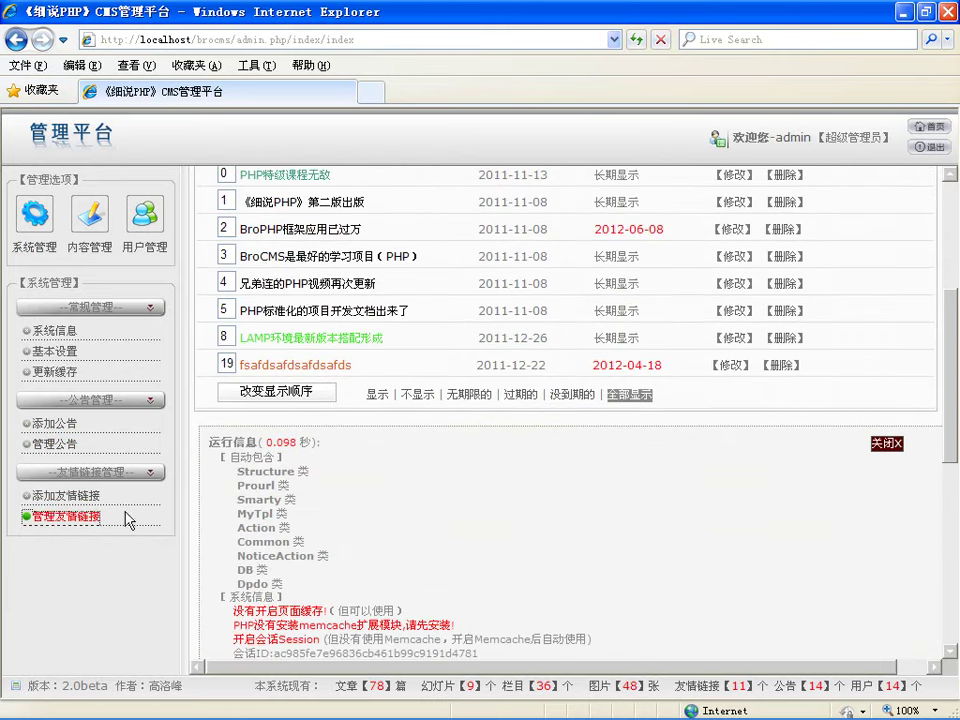
scroll(228, 497, "down", 5)
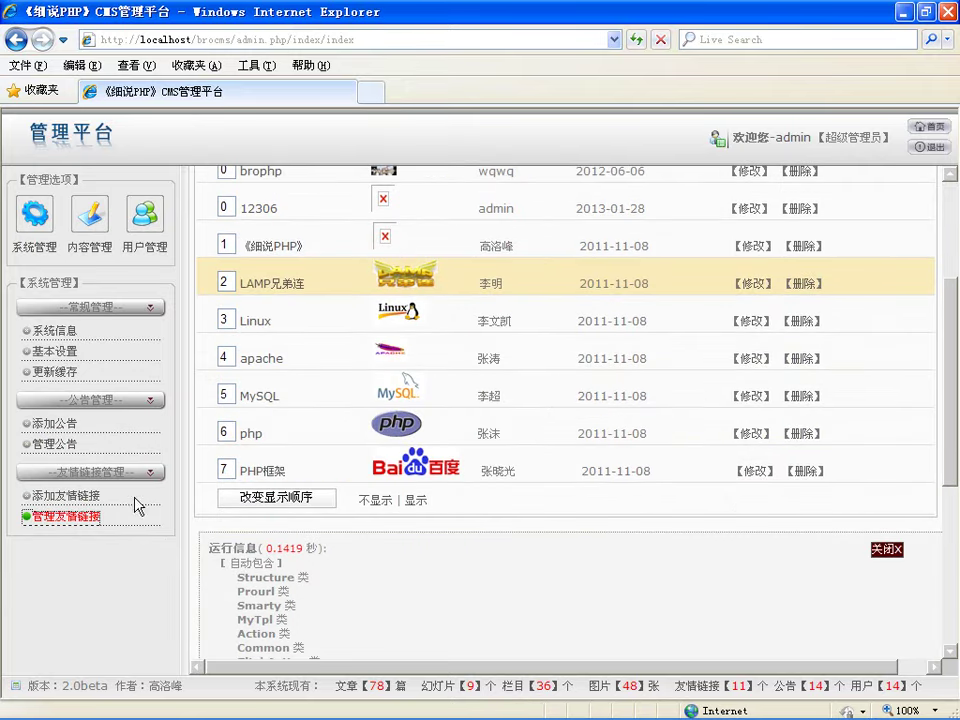
Step: Look over the column tree and the article management list in content management
left_click(90, 215)
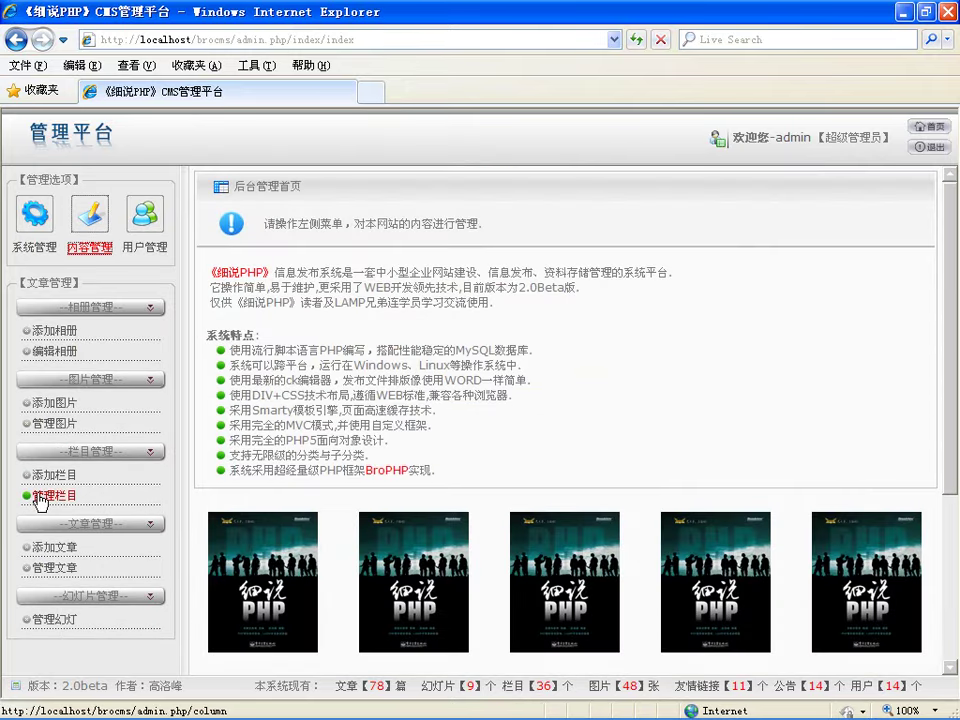
left_click(40, 495)
scroll(261, 483, "down", 4)
scroll(263, 487, "down", 2)
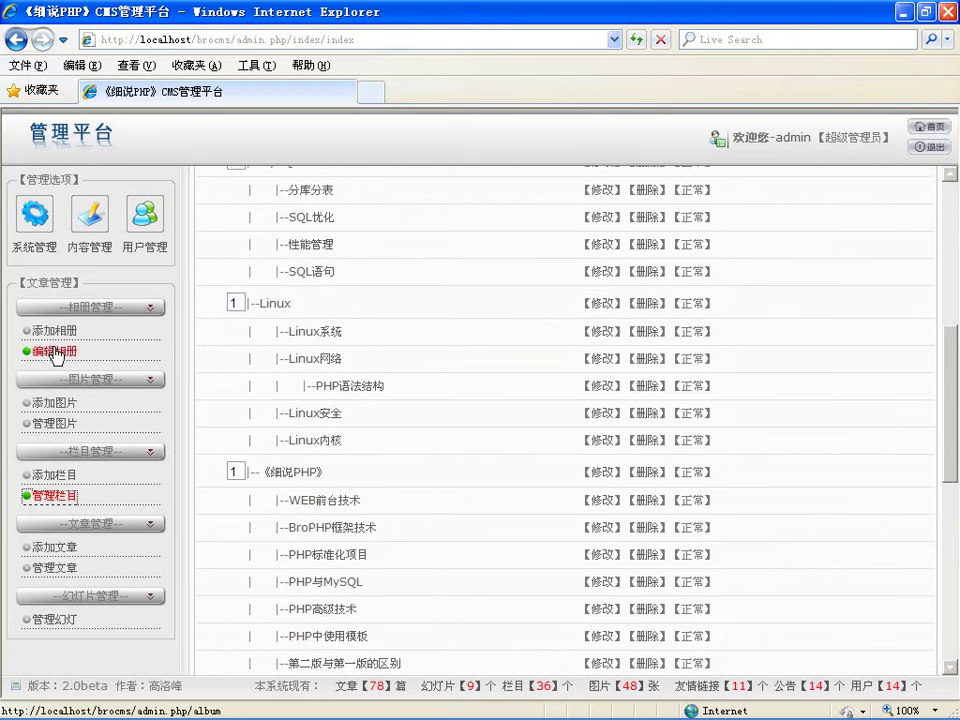
left_click(89, 242)
left_click(62, 571)
scroll(517, 528, "down", 1)
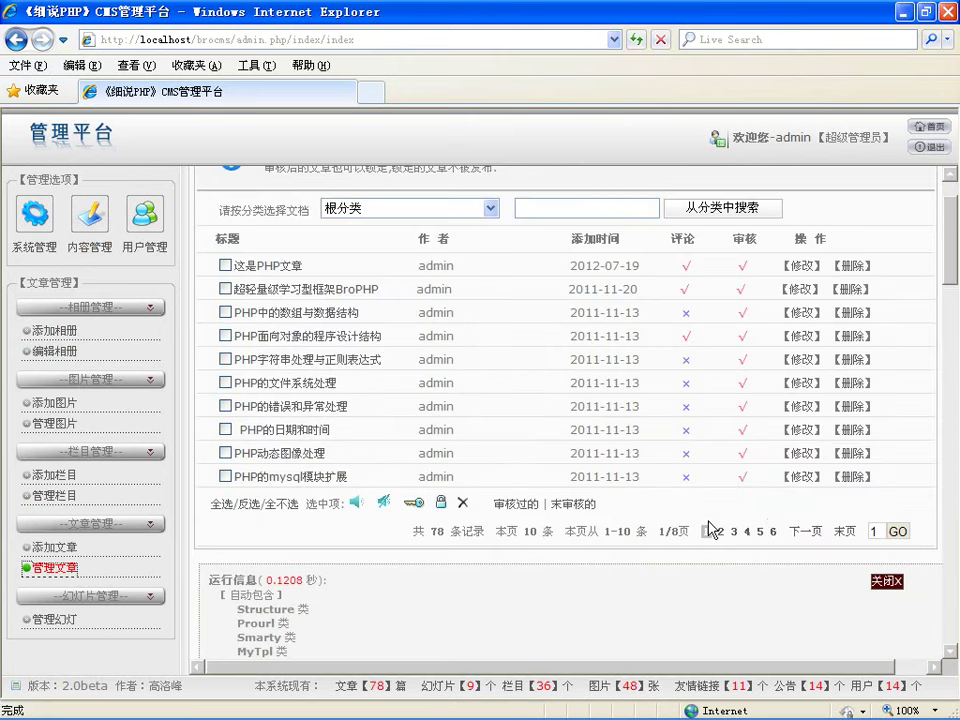
Step: Look over the thumbnails in the picture management list
left_click(50, 424)
scroll(600, 460, "down", 3)
scroll(870, 440, "up", 3)
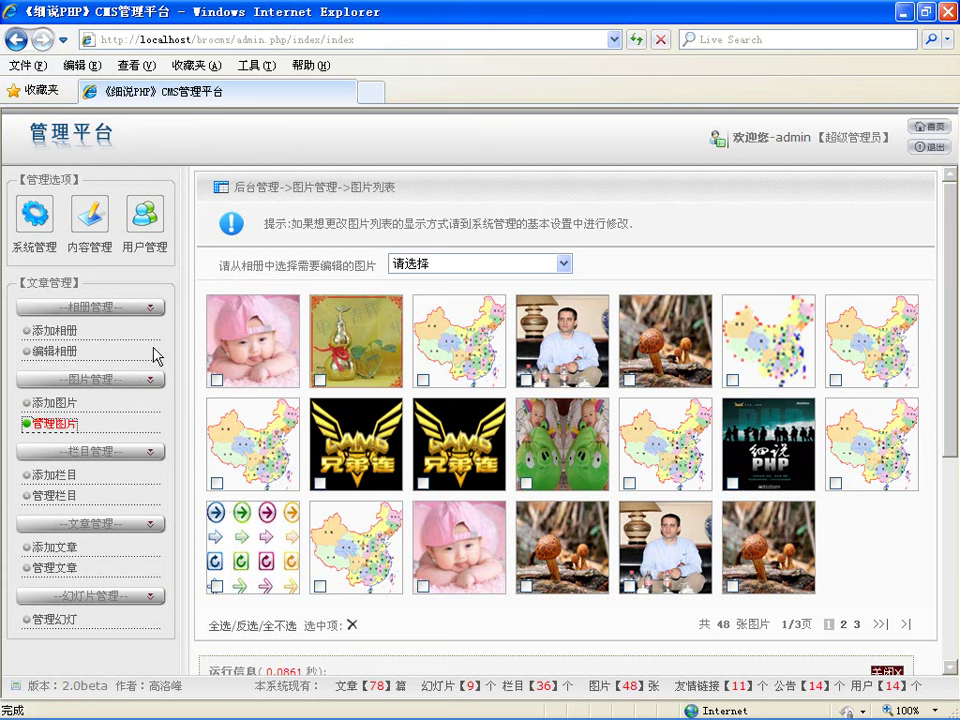
left_click(224, 159)
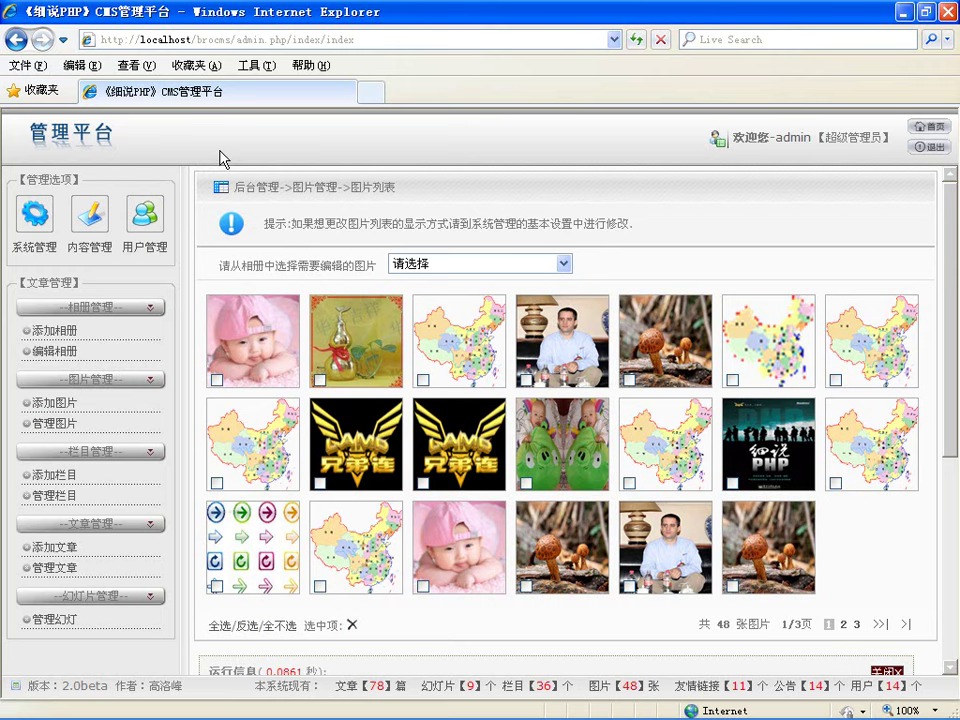
Step: Review the site's basic settings page, covering display style, watermark, image sizes, cache and SEO fields
left_click(34, 212)
left_click(53, 351)
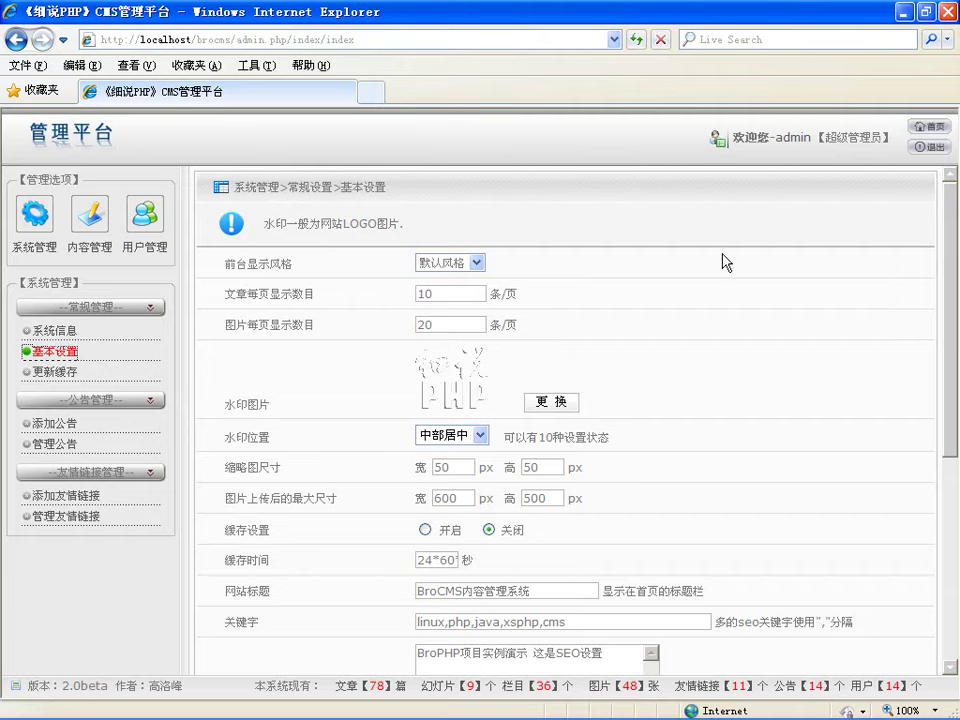
scroll(726, 262, "down", 5)
scroll(740, 300, "up", 5)
left_click(135, 712)
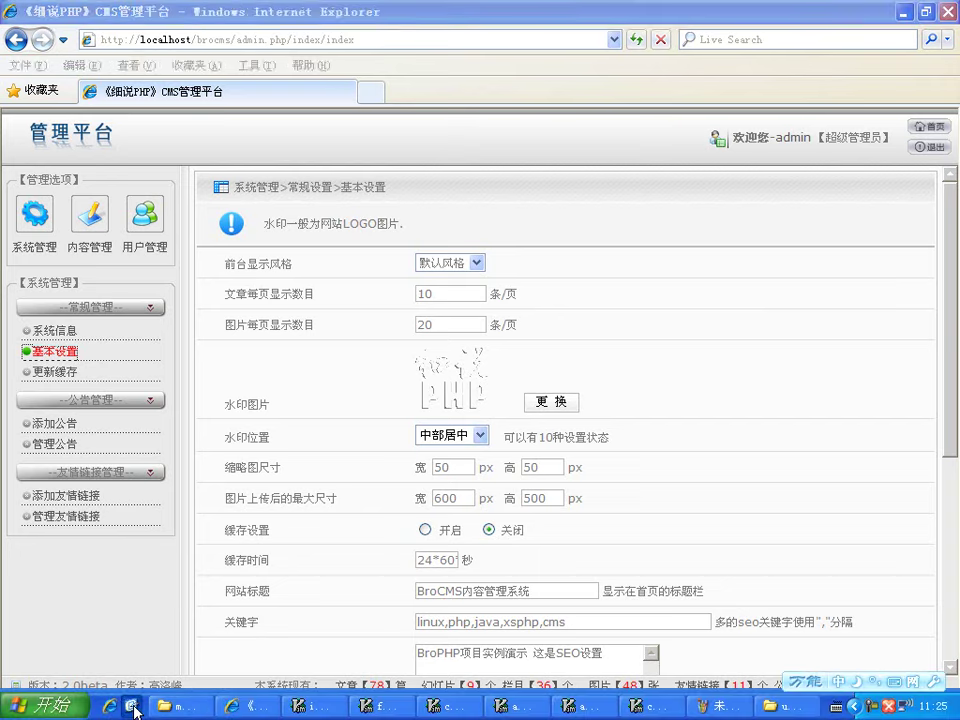